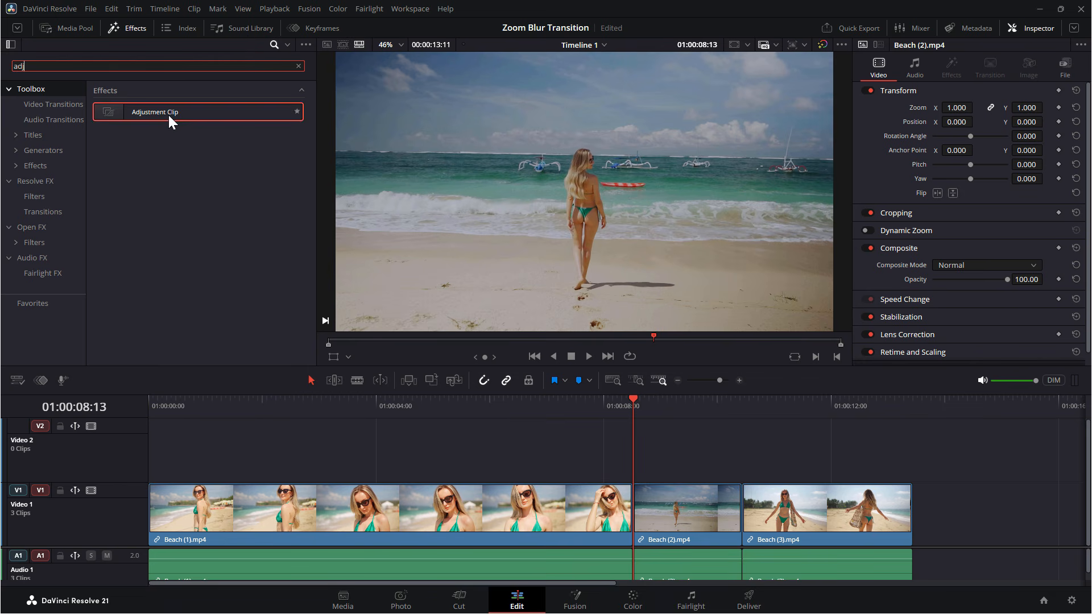
Place an Adjustment Clip on the Video 2 track over the cut between Beach (1) and Beach (2).
{"action": "left_click_drag", "start_coordinate": [169, 114], "coordinate": [501, 451]}
{"action": "left_click", "coordinate": [129, 26]}
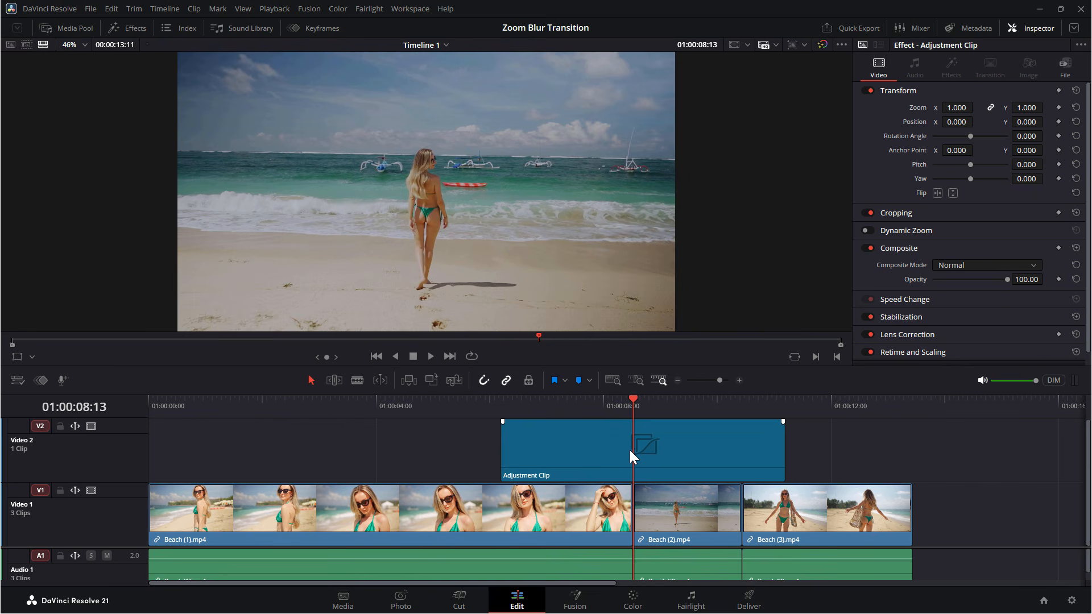
Trim the adjustment clip so it spans from 01:00:08:05, a few frames before the cut, to about 01:00:08:21.
{"action": "key", "text": "Left"}
{"action": "key", "text": "Left"}
{"action": "key", "text": "Left"}
{"action": "key", "text": "Left"}
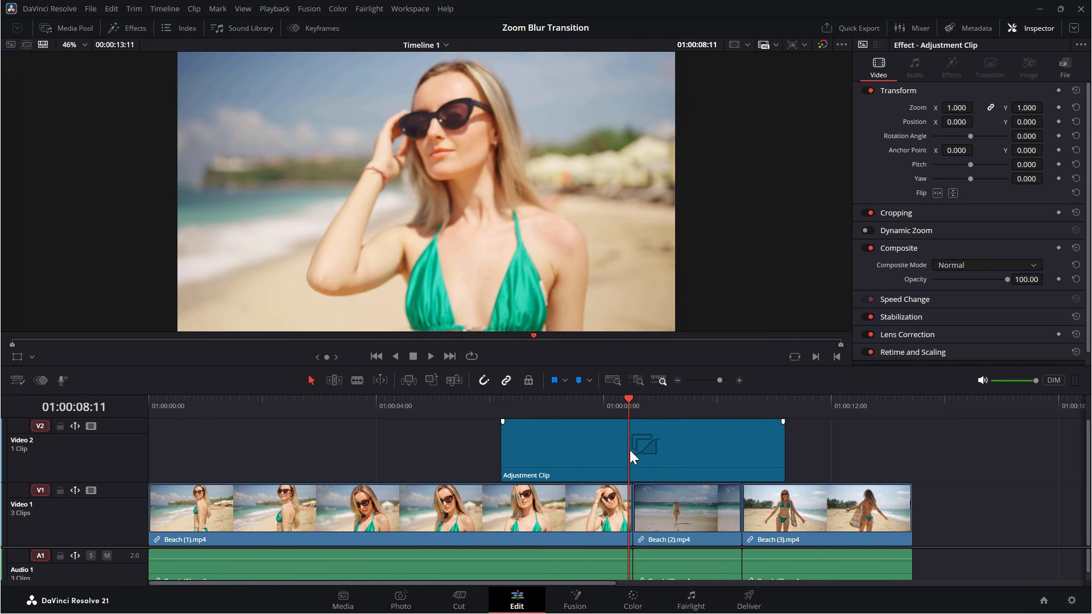
{"action": "key", "text": "Left"}
{"action": "key", "text": "Left"}
{"action": "key", "text": "Left"}
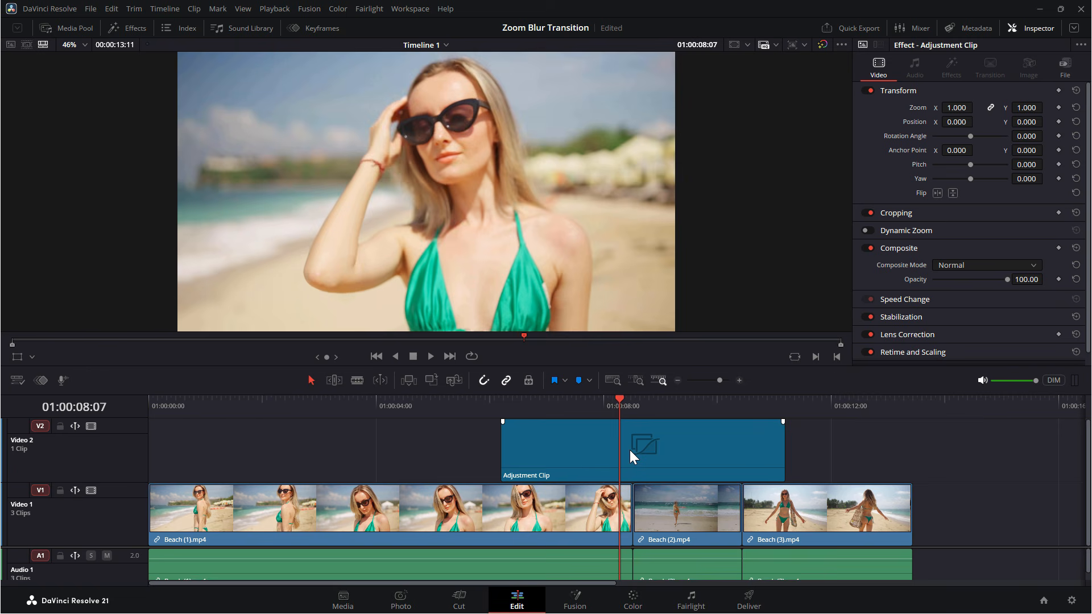
{"action": "key", "text": "Left"}
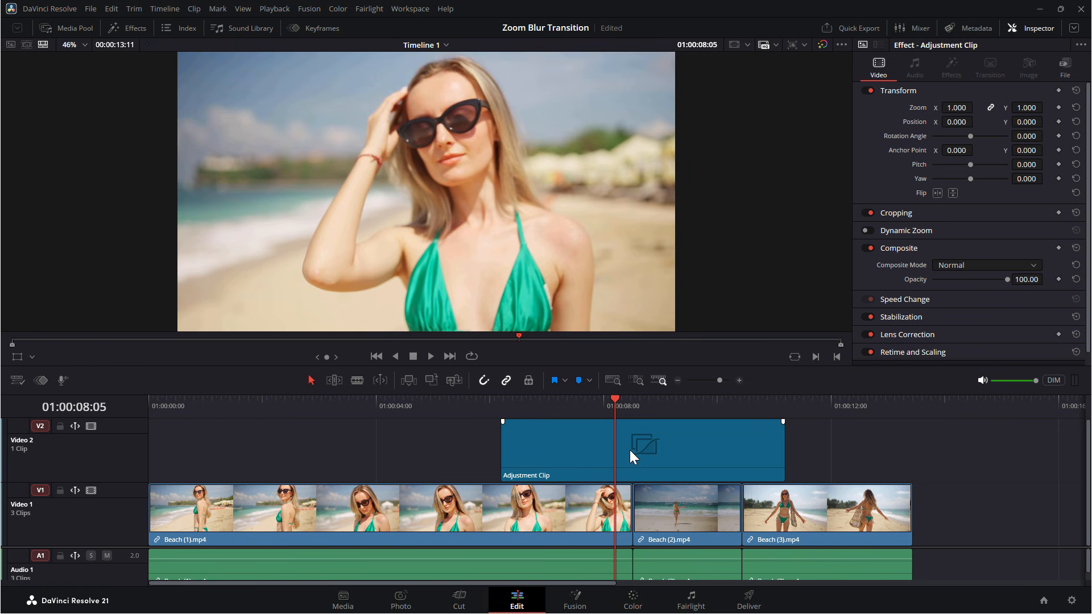
{"action": "left_click_drag", "start_coordinate": [505, 461], "coordinate": [615, 442]}
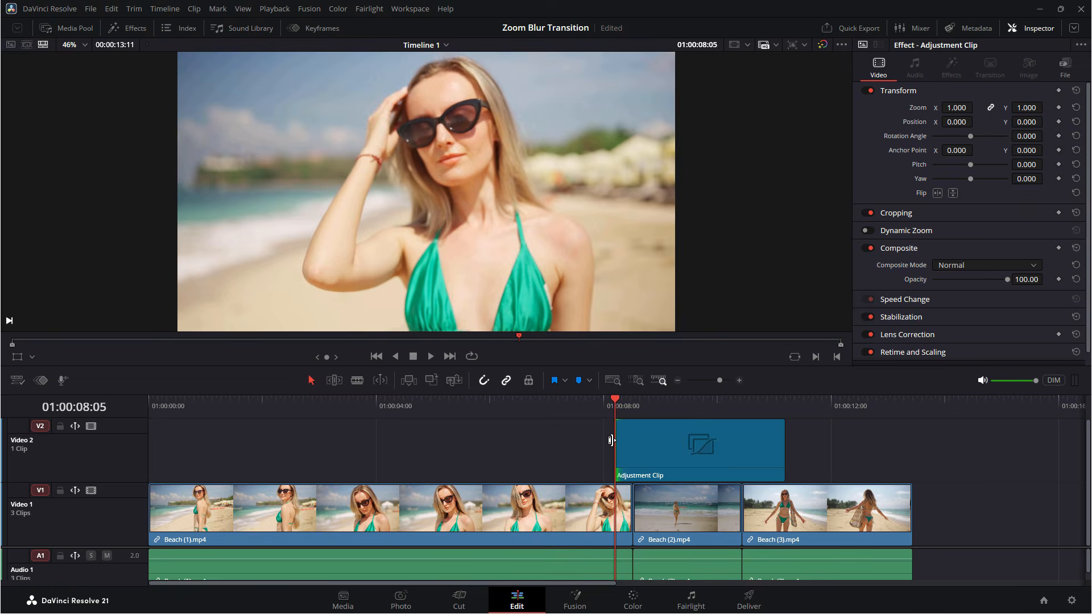
{"action": "key", "text": "space"}
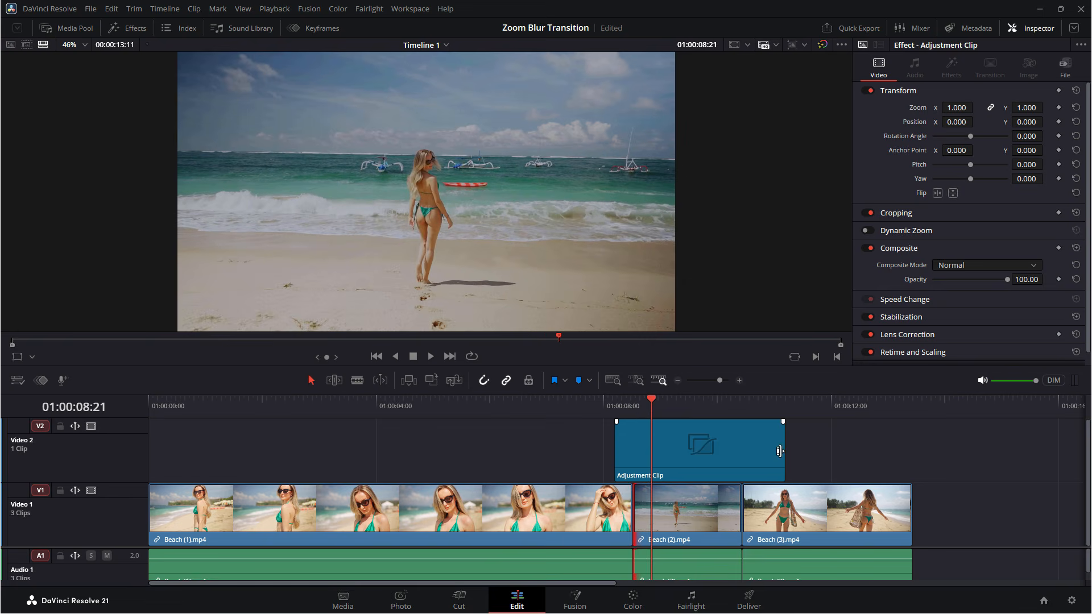
{"action": "left_click_drag", "start_coordinate": [784, 451], "coordinate": [648, 456]}
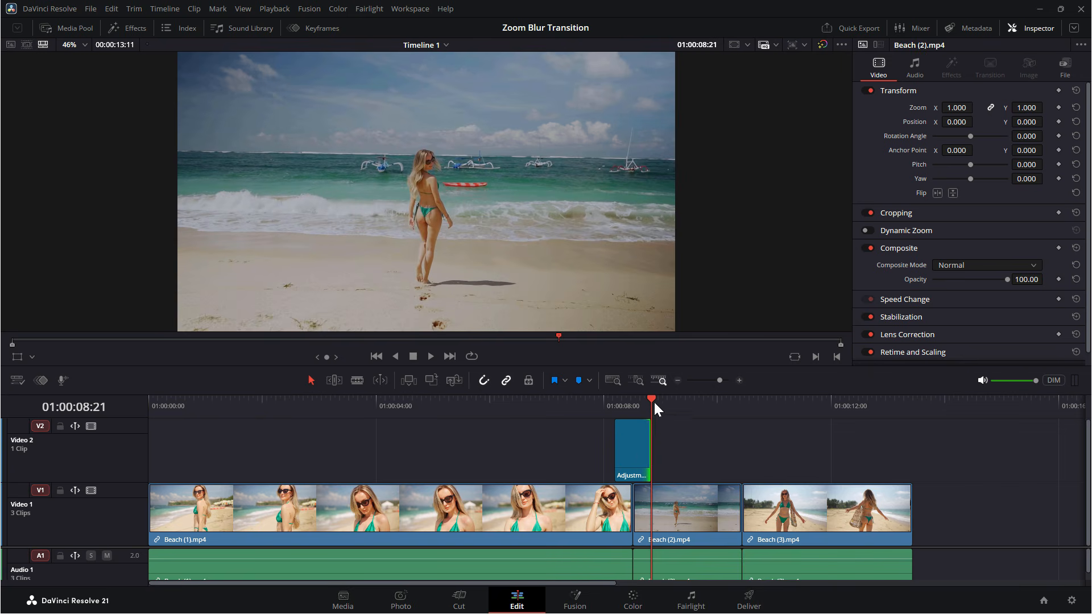
Select the trimmed adjustment clip at the cut and open it on the Fusion page.
{"action": "left_click_drag", "start_coordinate": [653, 398], "coordinate": [635, 401]}
{"action": "left_click", "coordinate": [629, 446]}
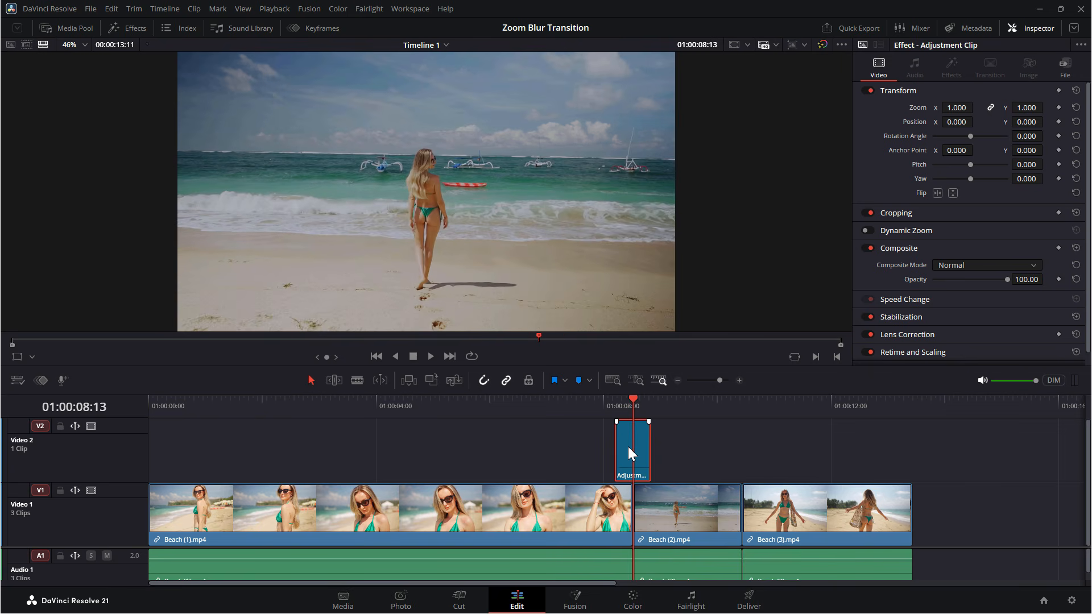
{"action": "left_click", "coordinate": [571, 605]}
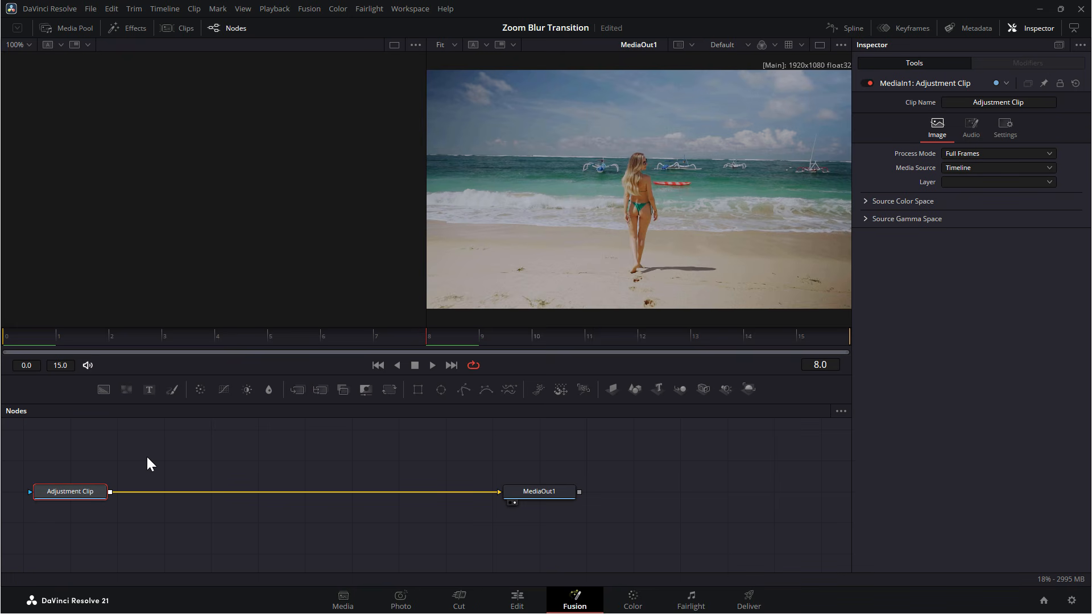
Add a Transform (Xf) node between the Adjustment Clip and MediaOut1 nodes.
{"action": "key", "text": "shift+space"}
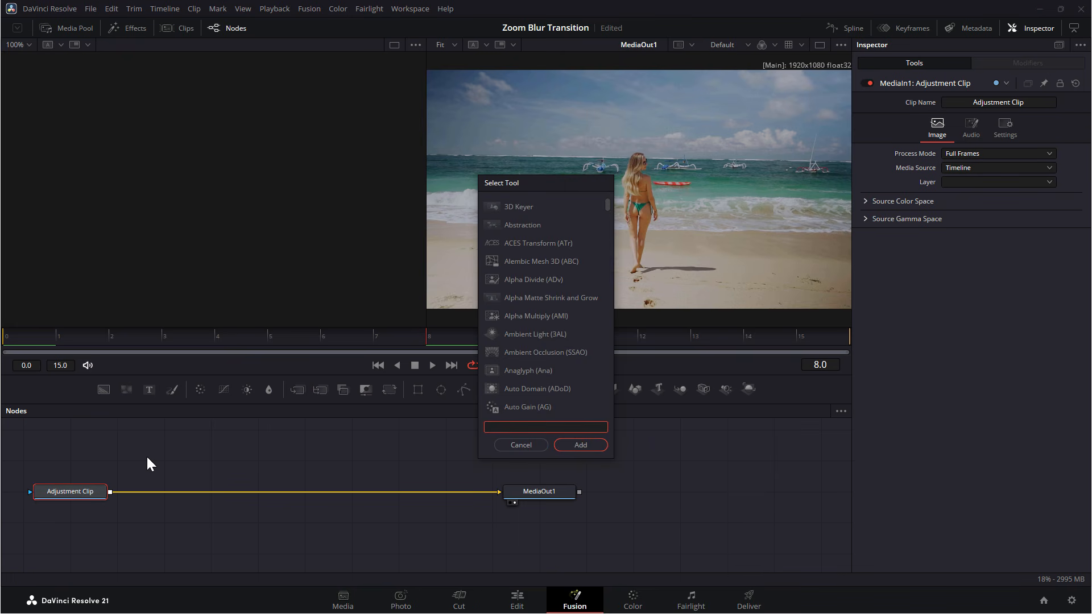
{"action": "type", "text": "tran"}
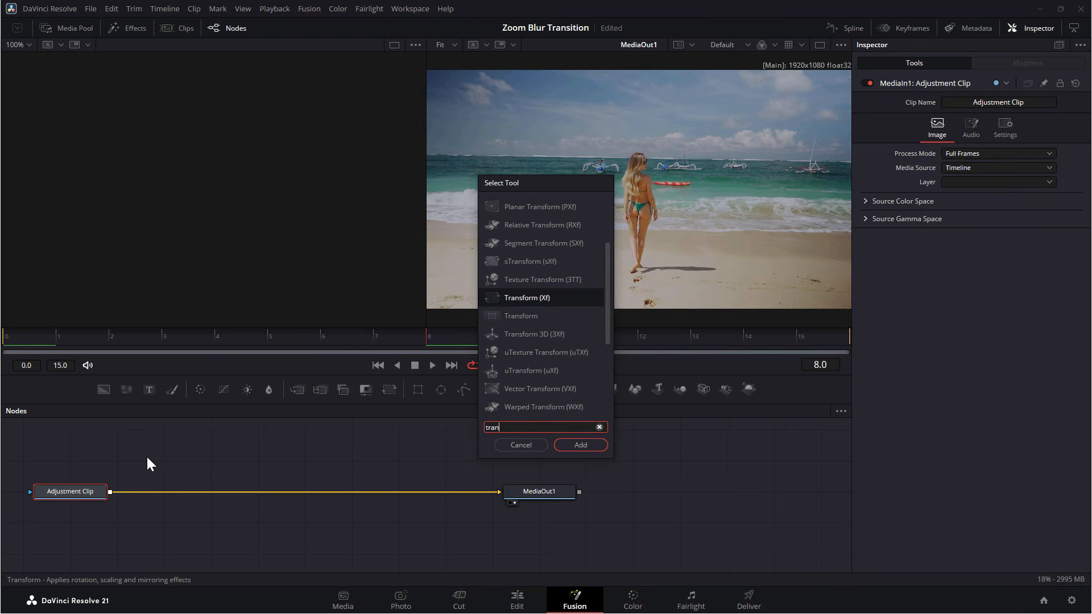
{"action": "left_click", "coordinate": [528, 298]}
{"action": "left_click", "coordinate": [573, 447]}
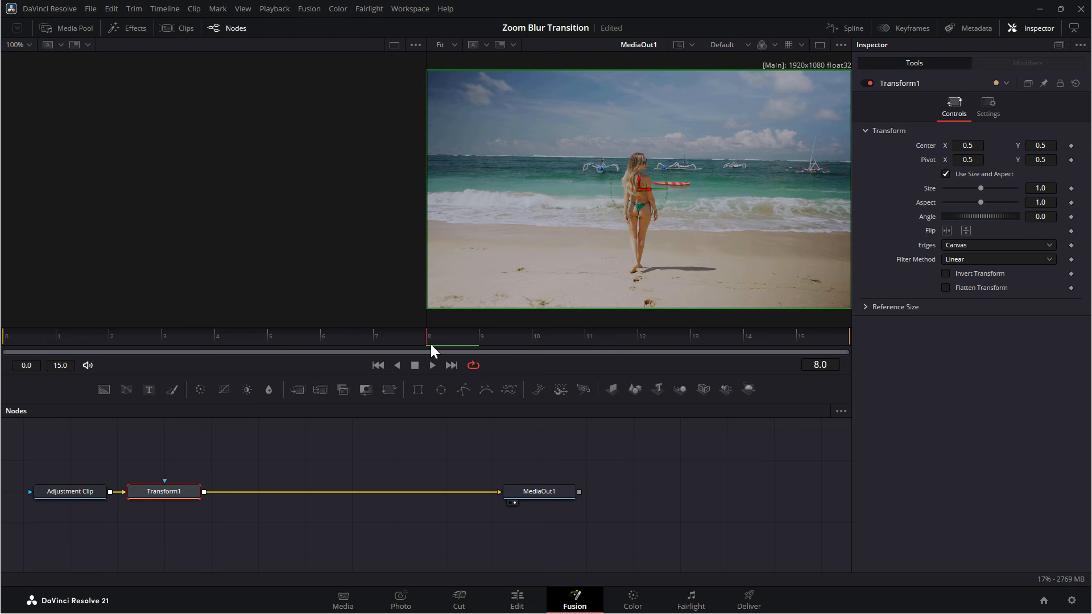
Set Size keyframes at 1.0 on the first frame (0) and the last frame (15) of the Transform.
{"action": "left_click_drag", "start_coordinate": [428, 339], "coordinate": [2, 327]}
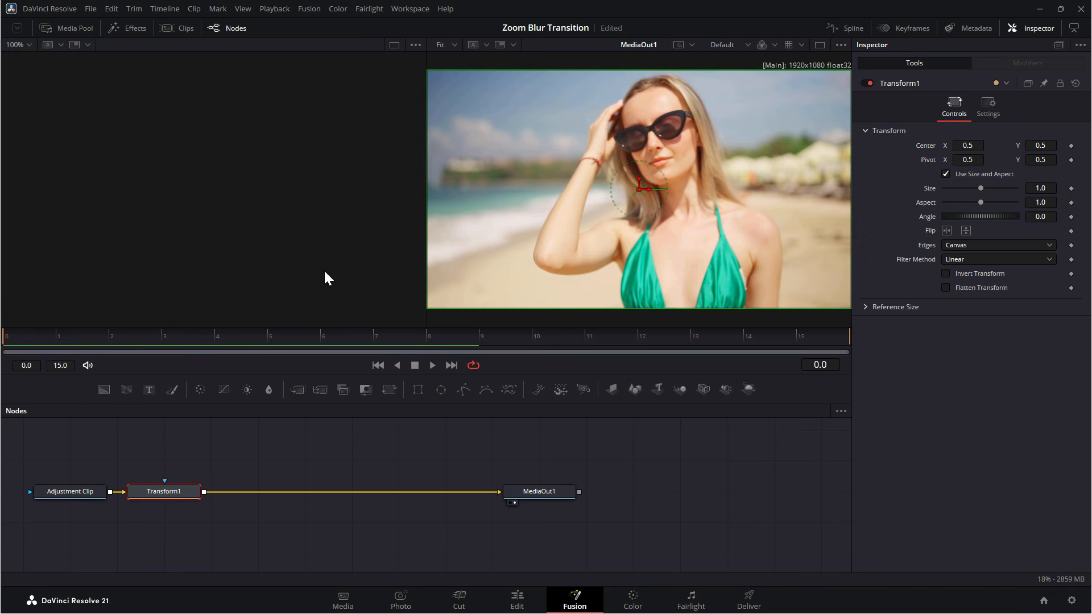
{"action": "left_click", "coordinate": [1071, 189]}
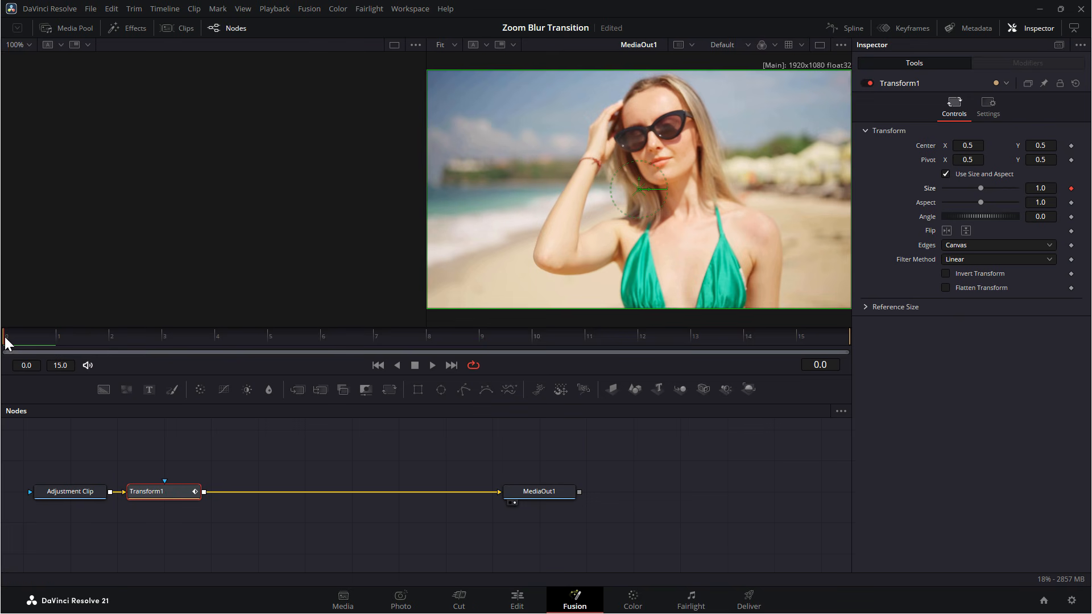
{"action": "left_click_drag", "start_coordinate": [7, 341], "coordinate": [865, 337]}
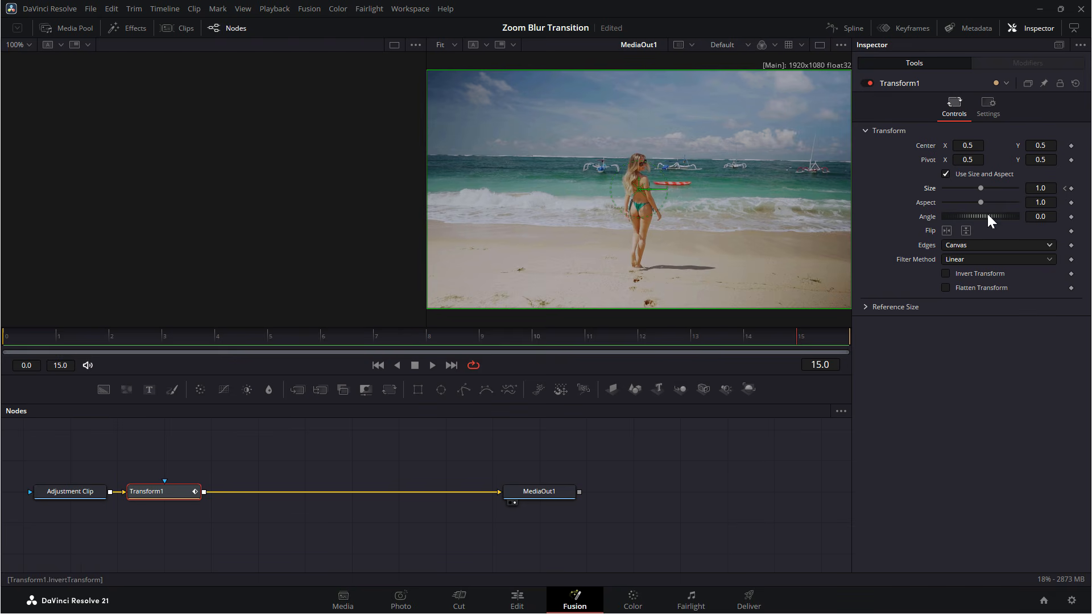
{"action": "left_click", "coordinate": [1071, 189]}
At frame 7, set the Transform's Size to 0.25 to add a keyframe.
{"action": "left_click", "coordinate": [689, 340]}
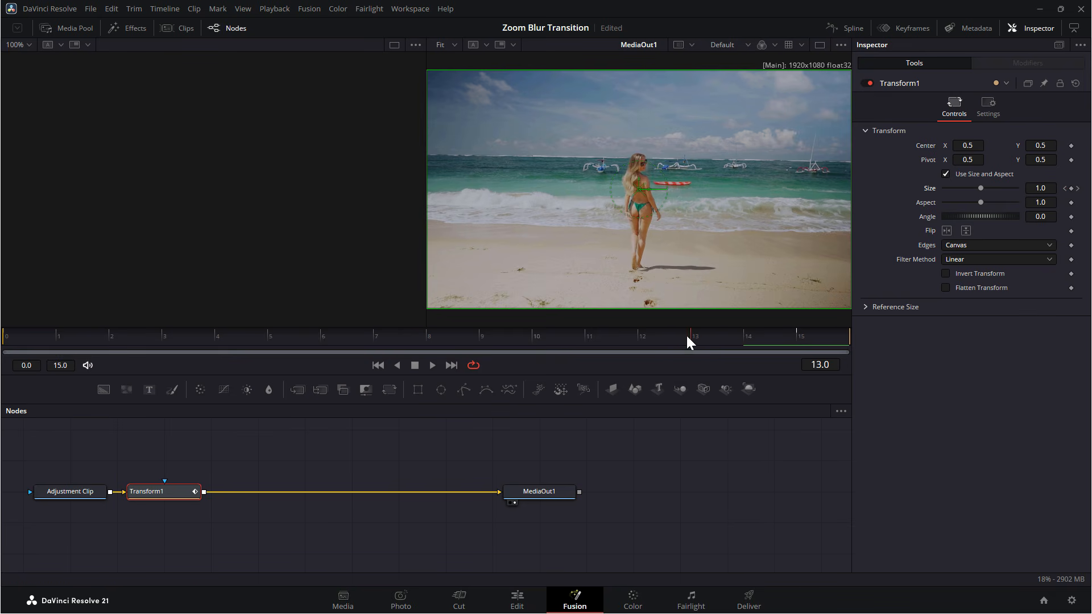
{"action": "left_click_drag", "start_coordinate": [687, 336], "coordinate": [400, 336]}
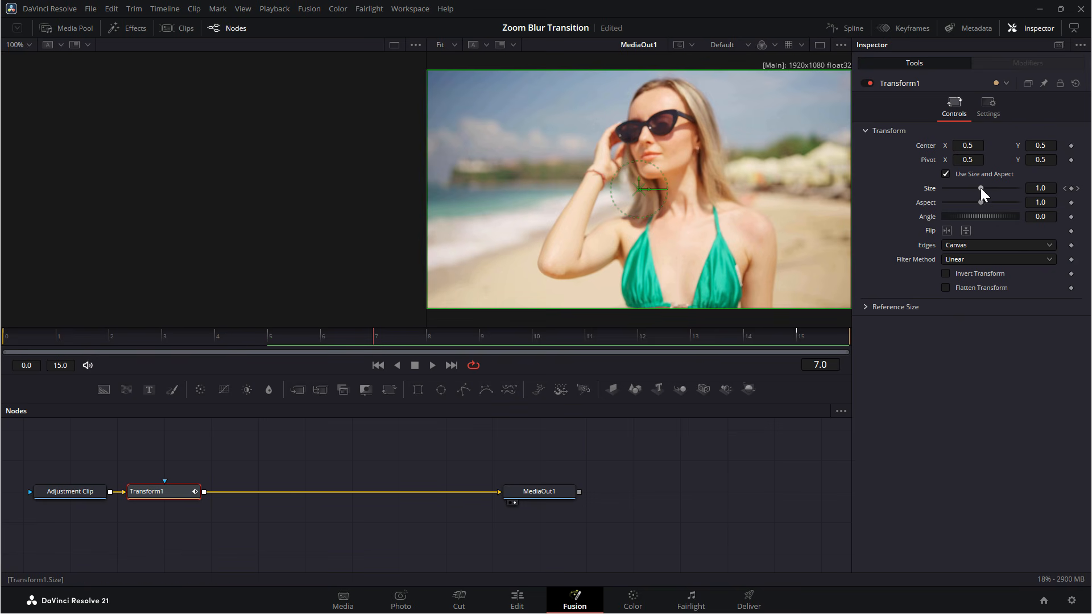
{"action": "left_click", "coordinate": [1036, 188]}
{"action": "key", "text": "Delete"}
{"action": "key", "text": "Delete"}
{"action": "key", "text": "Delete"}
{"action": "type", "text": ".25"}
{"action": "key", "text": "Tab"}
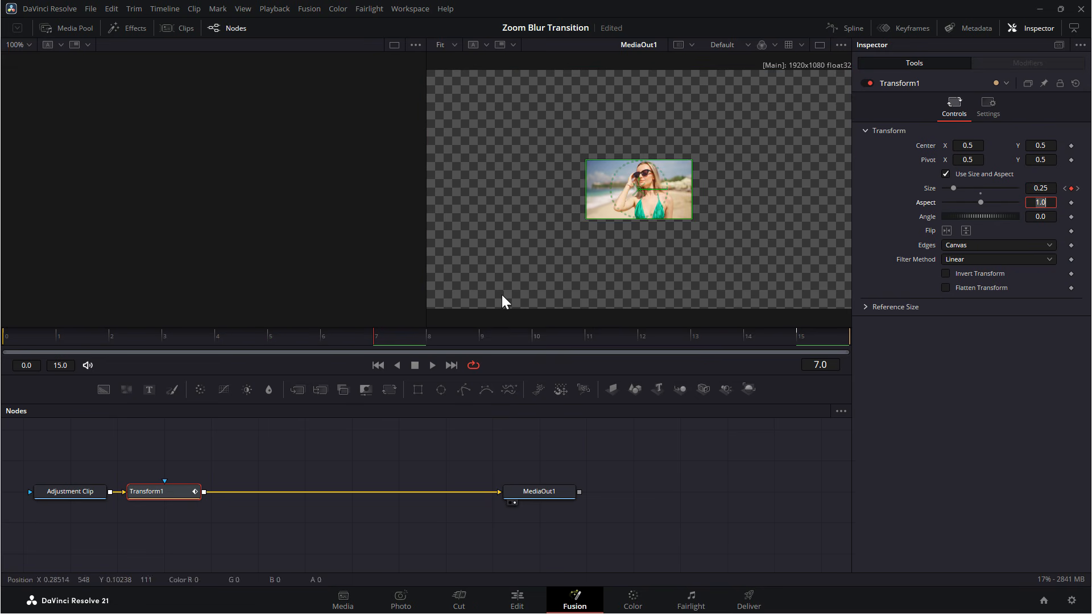
At frame 8, set the Transform's Size to 2.5.
{"action": "left_click", "coordinate": [426, 339]}
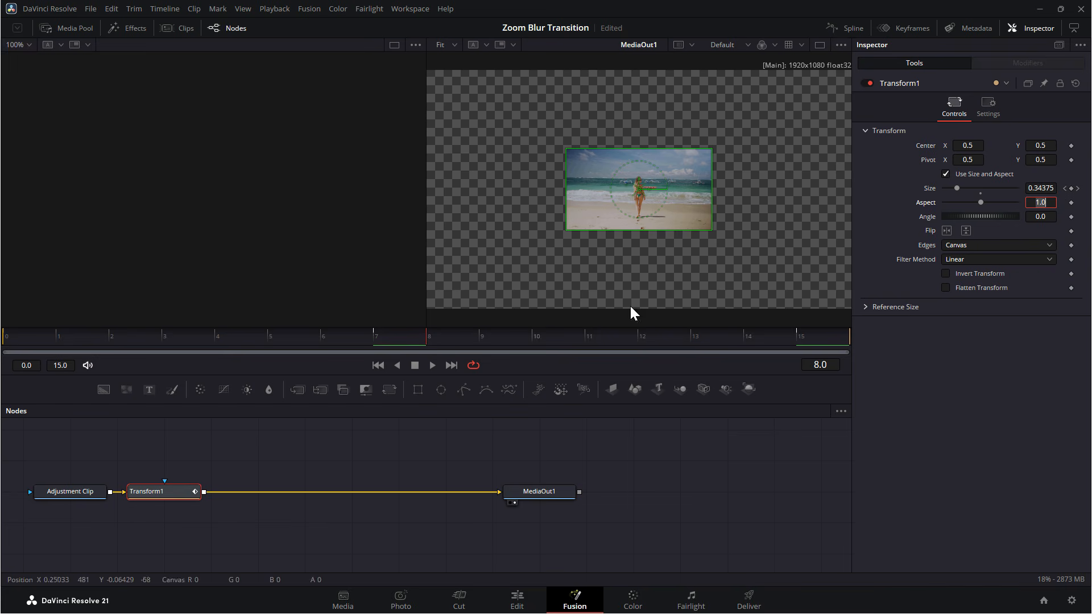
{"action": "left_click", "coordinate": [1047, 188]}
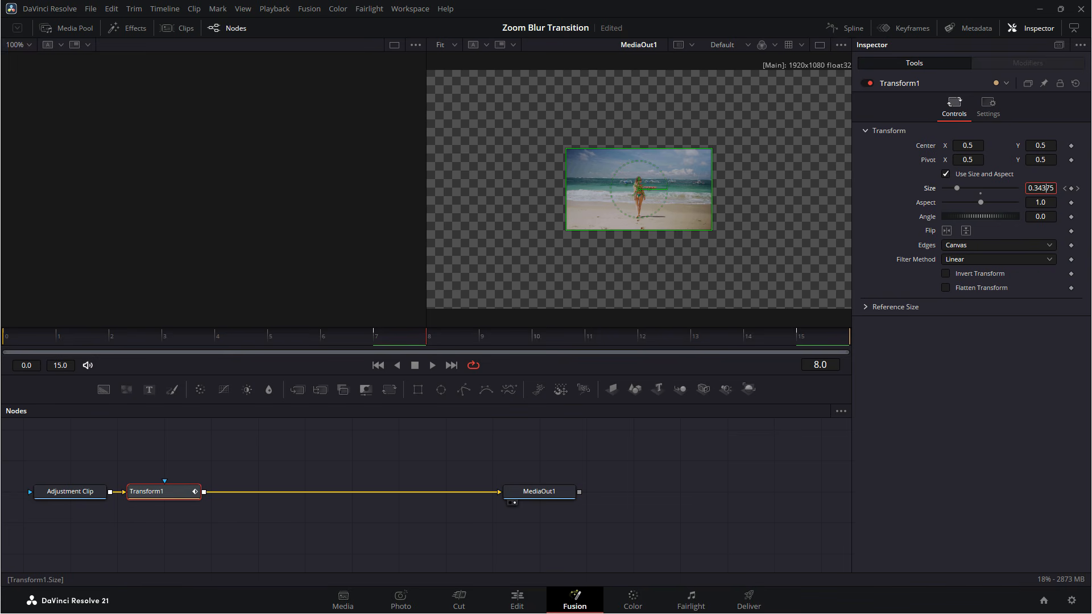
{"action": "double_click", "coordinate": [1048, 188]}
{"action": "type", "text": "2.5"}
{"action": "key", "text": "Tab"}
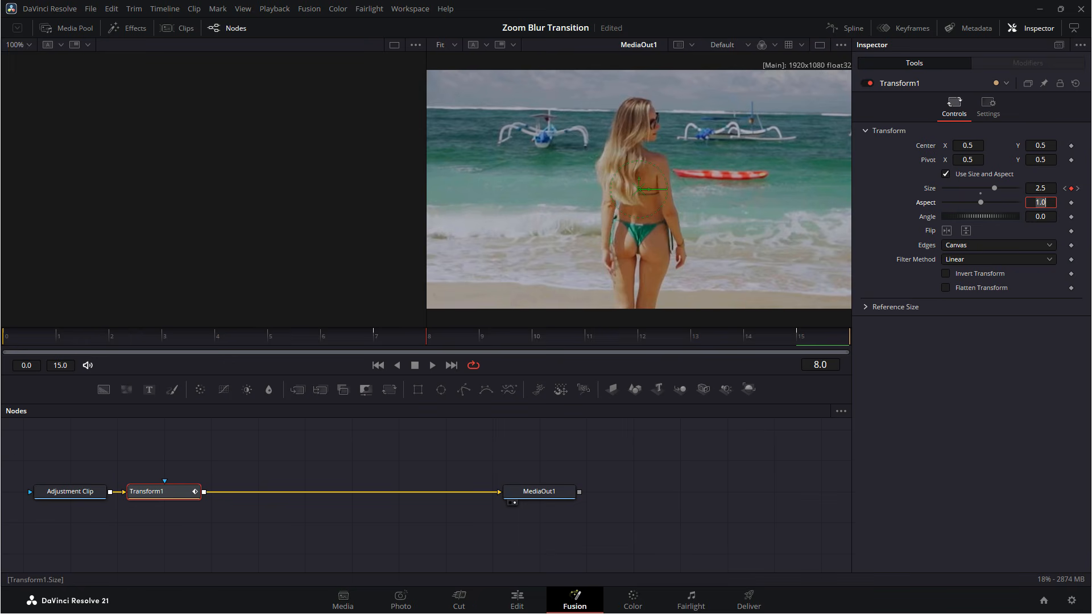
Set the Transform's Edges option to Mirror.
{"action": "left_click_drag", "start_coordinate": [9, 341], "coordinate": [409, 343]}
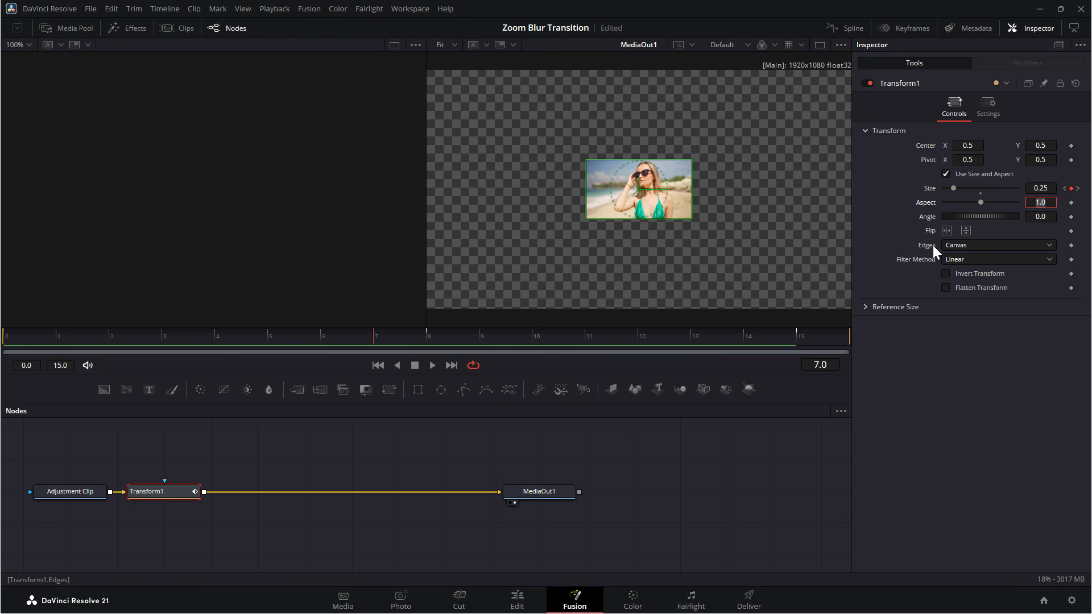
{"action": "left_click", "coordinate": [967, 245]}
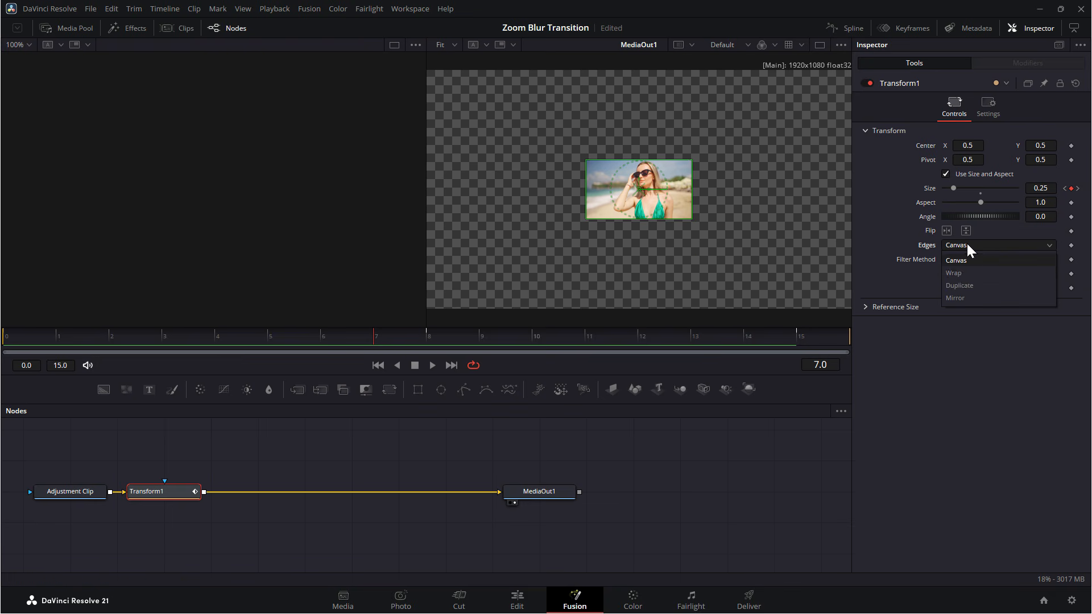
{"action": "left_click", "coordinate": [955, 298]}
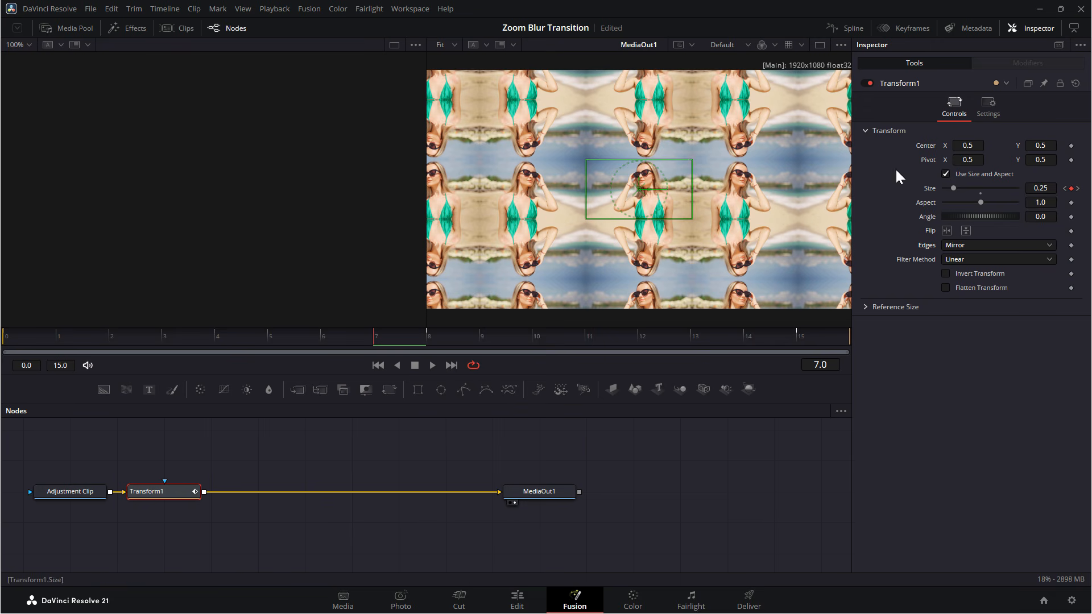
Enable Motion Blur in the Transform's settings with Quality 10 and Shutter Angle 360.
{"action": "left_click", "coordinate": [989, 103]}
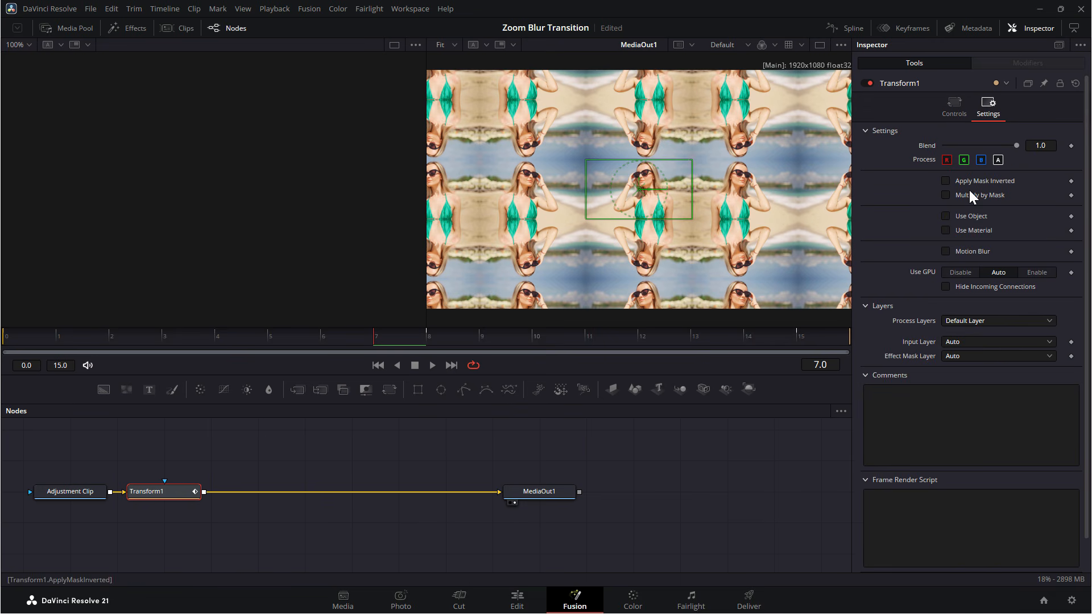
{"action": "left_click", "coordinate": [944, 251]}
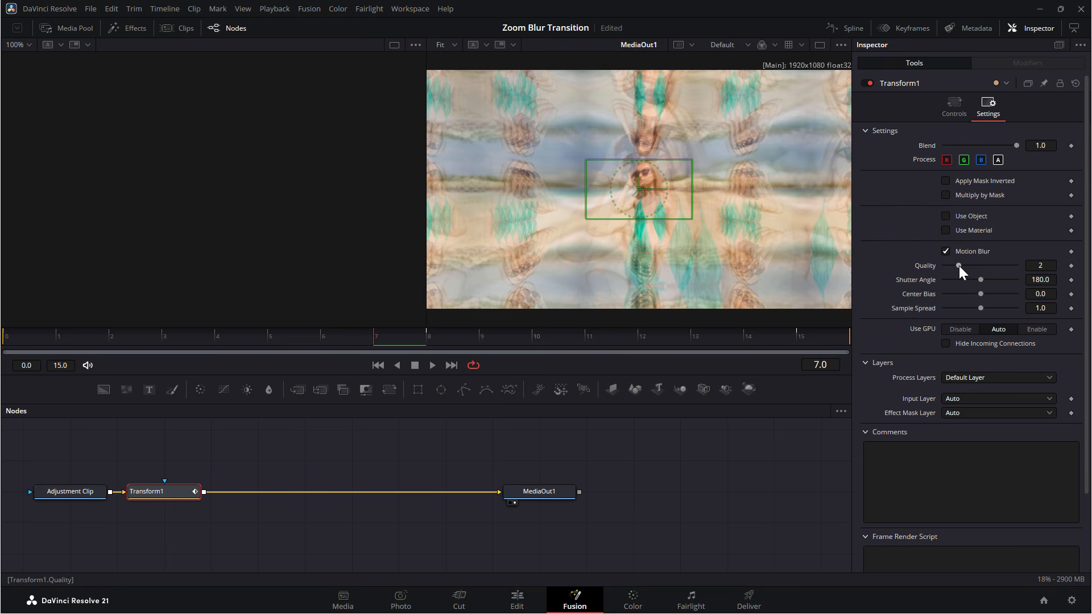
{"action": "left_click_drag", "start_coordinate": [959, 265], "coordinate": [1037, 282]}
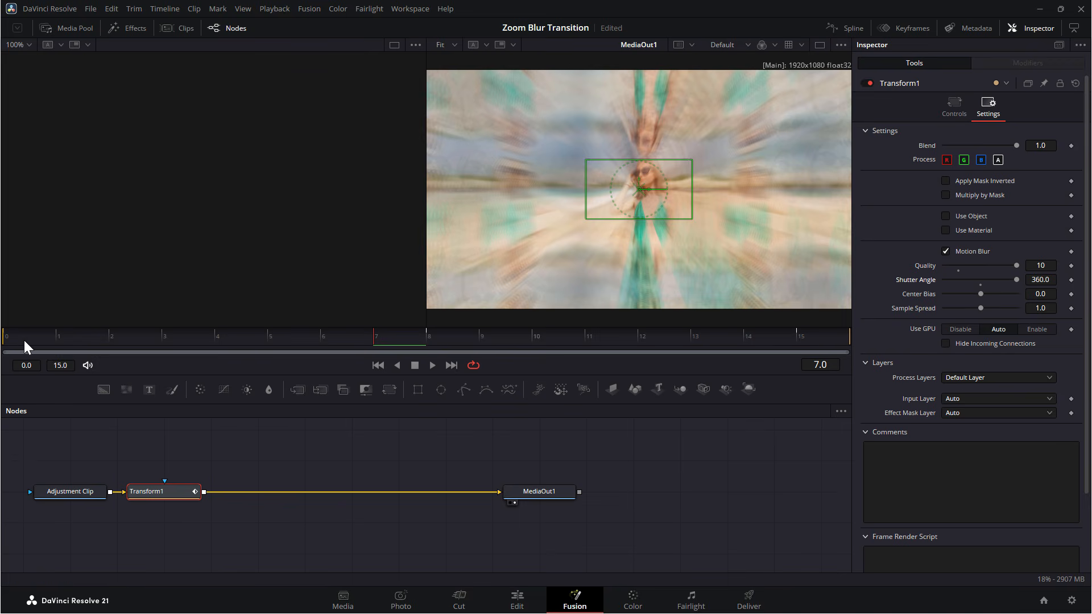
Show the Transform's Size curve in the Spline editor, fit it to view, and smooth all its keyframes.
{"action": "left_click_drag", "start_coordinate": [24, 340], "coordinate": [439, 348]}
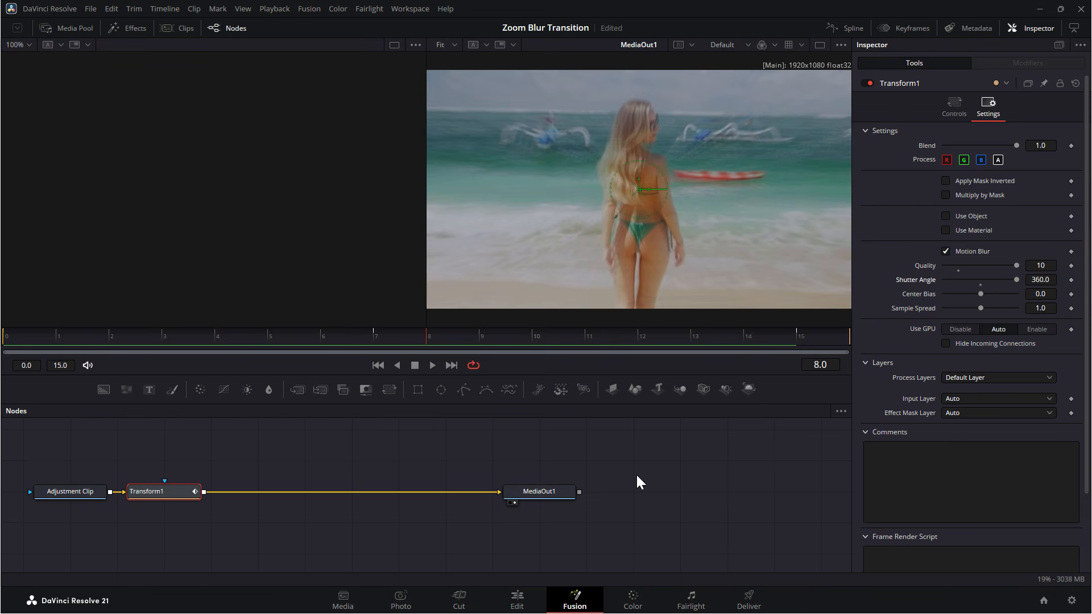
{"action": "left_click", "coordinate": [848, 29]}
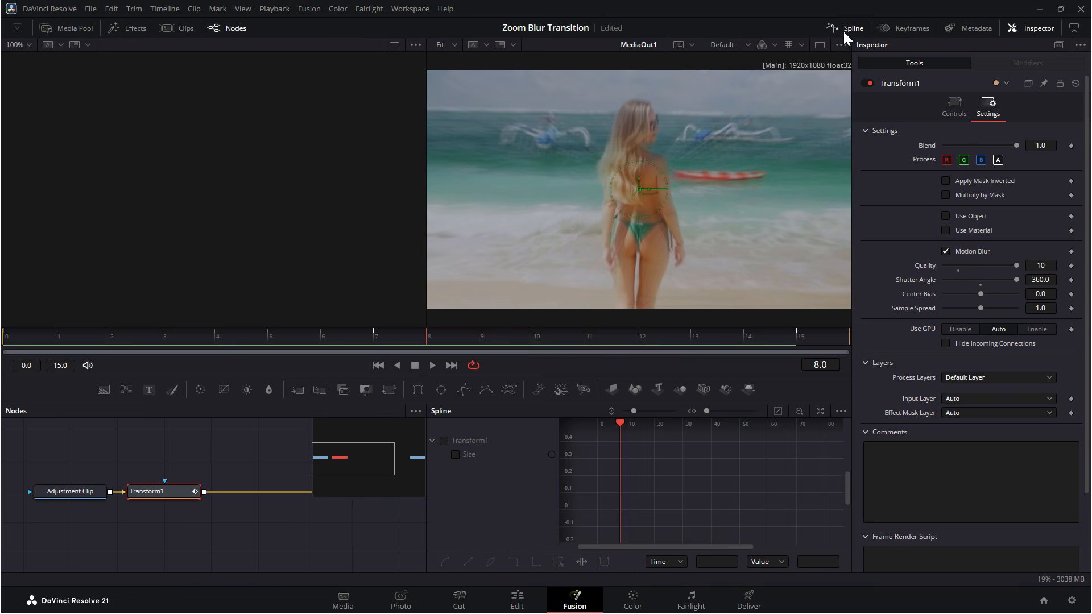
{"action": "left_click", "coordinate": [455, 454]}
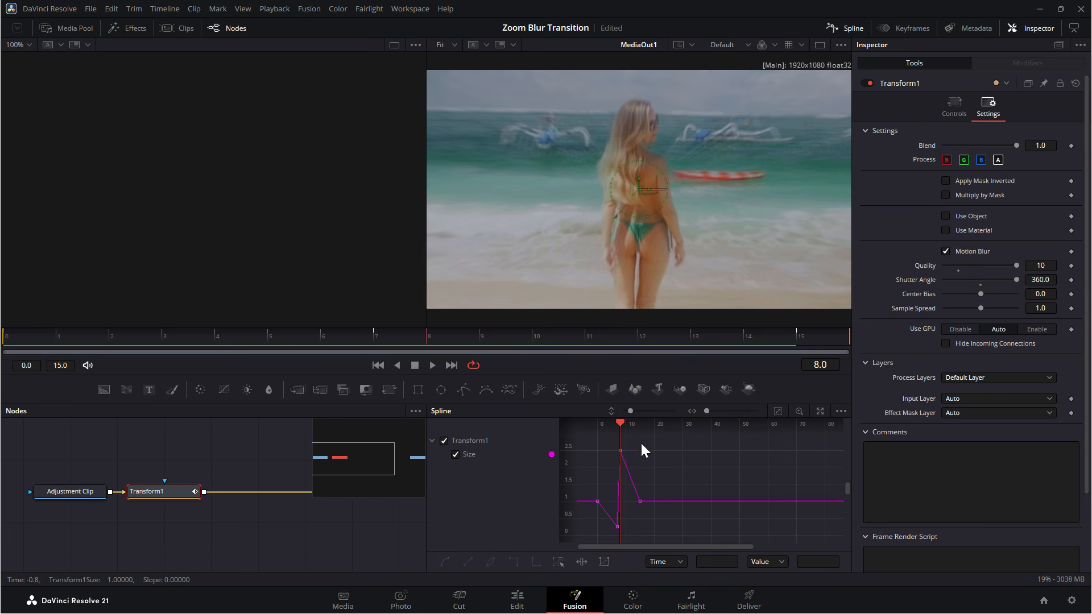
{"action": "left_click", "coordinate": [778, 412]}
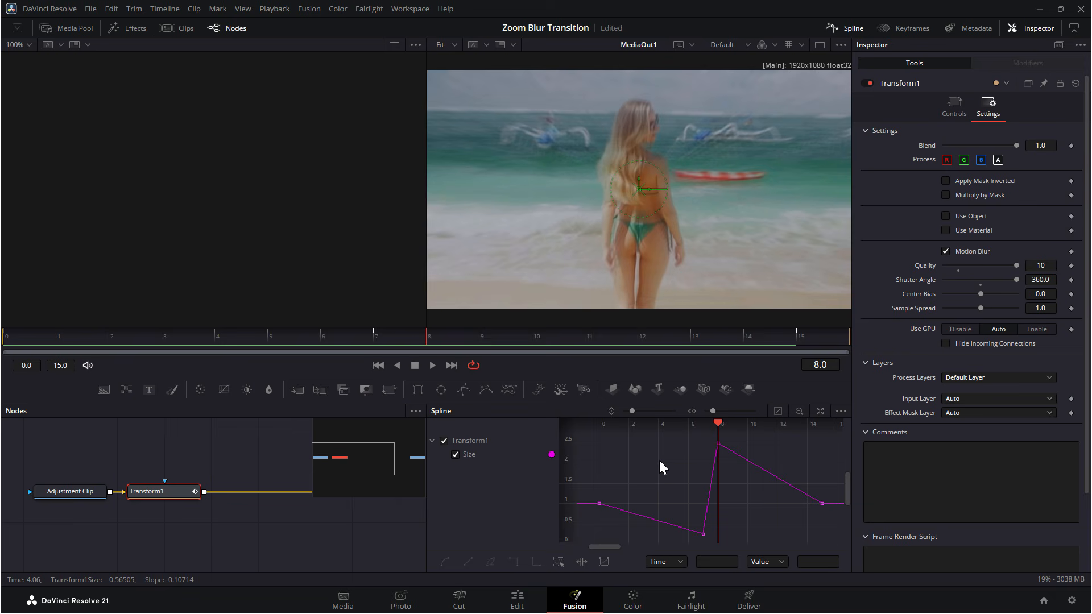
{"action": "key", "text": "ctrl+a"}
{"action": "key", "text": "ctrl+s"}
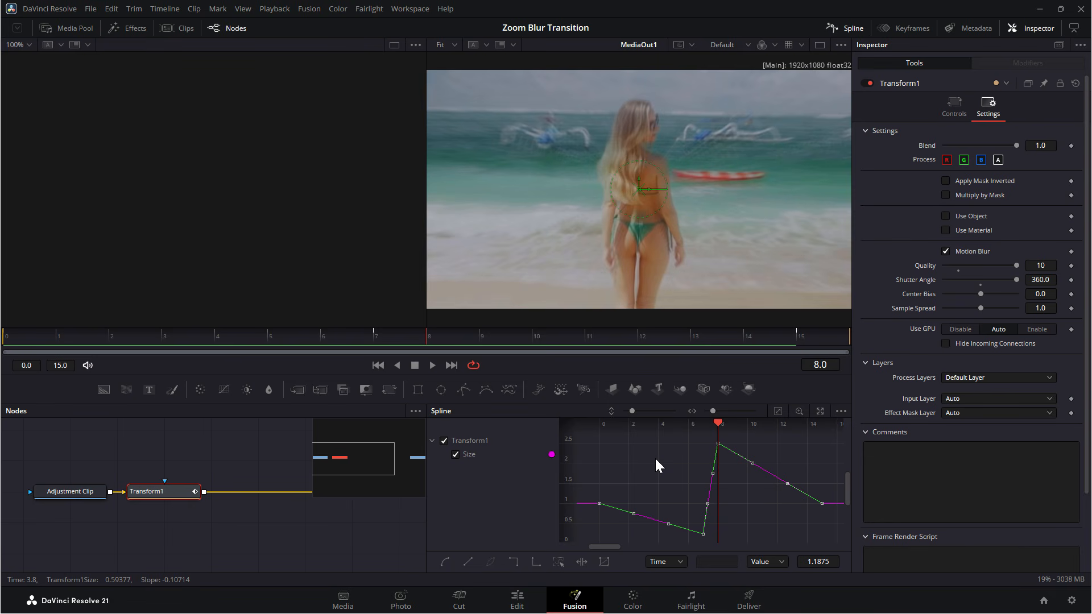
{"action": "key", "text": "s"}
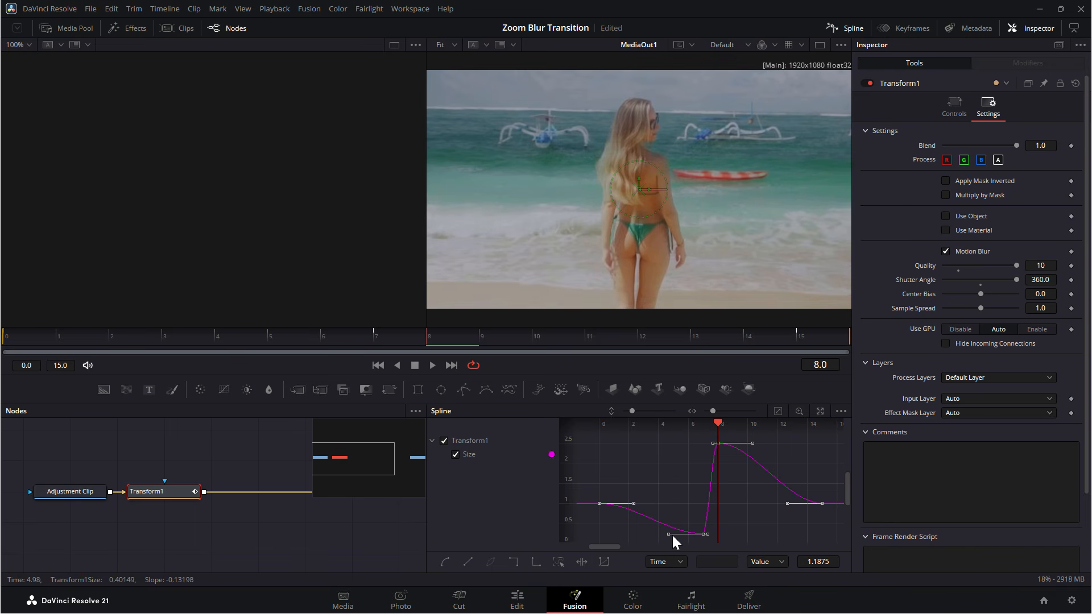
Adjust the Bezier handles of the low and peak Size keyframes to steepen the curve into the cut.
{"action": "left_click_drag", "start_coordinate": [666, 536], "coordinate": [704, 507]}
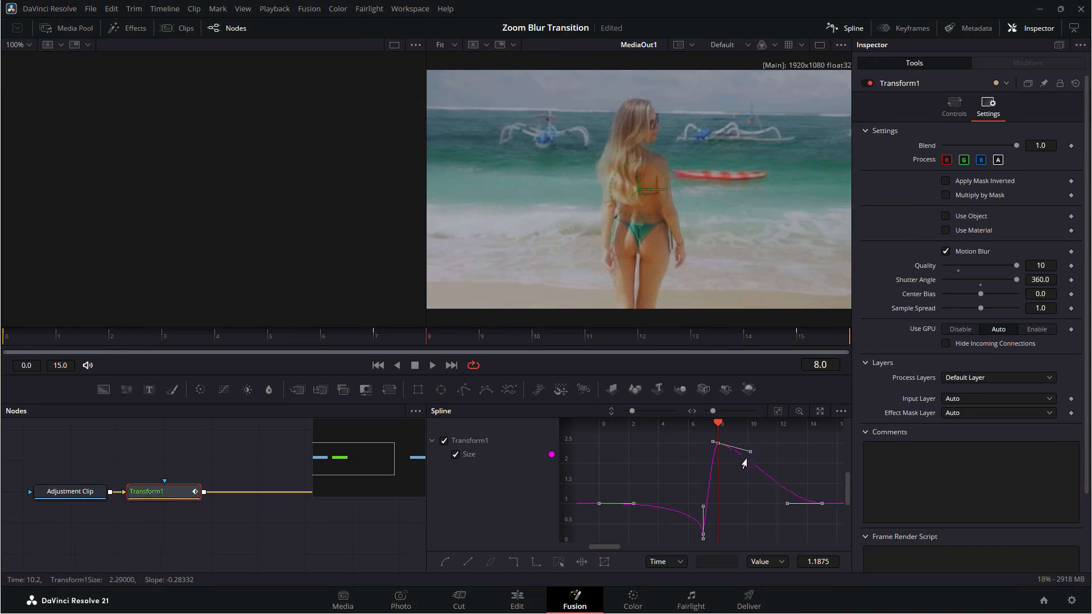
{"action": "left_click_drag", "start_coordinate": [748, 446], "coordinate": [717, 481]}
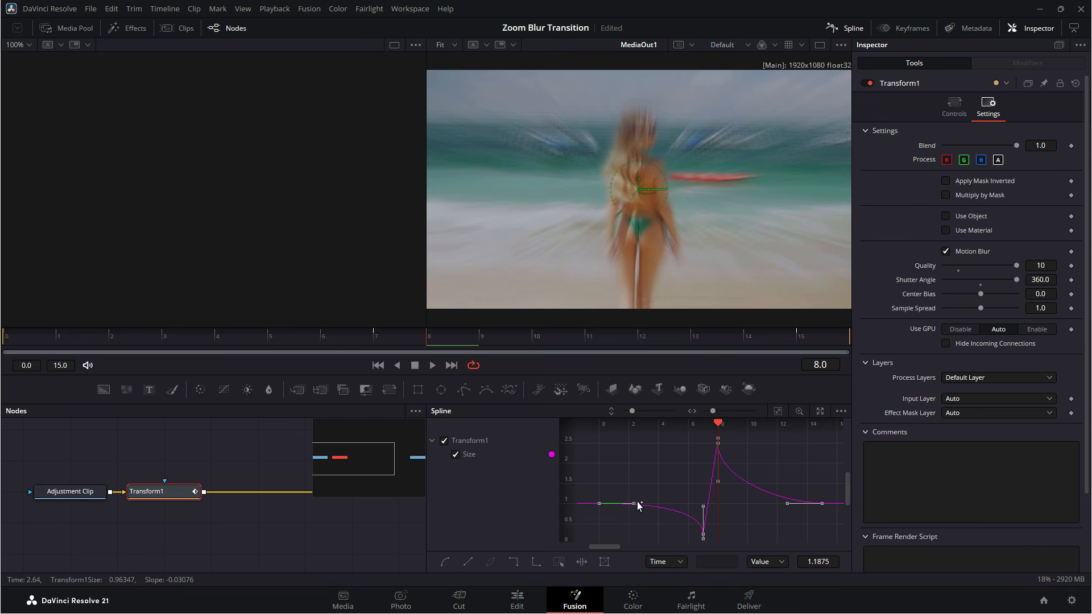
Lengthen the flat Bezier handles of the first and last Size keyframes, then scrub through the transition.
{"action": "left_click_drag", "start_coordinate": [637, 508], "coordinate": [669, 509]}
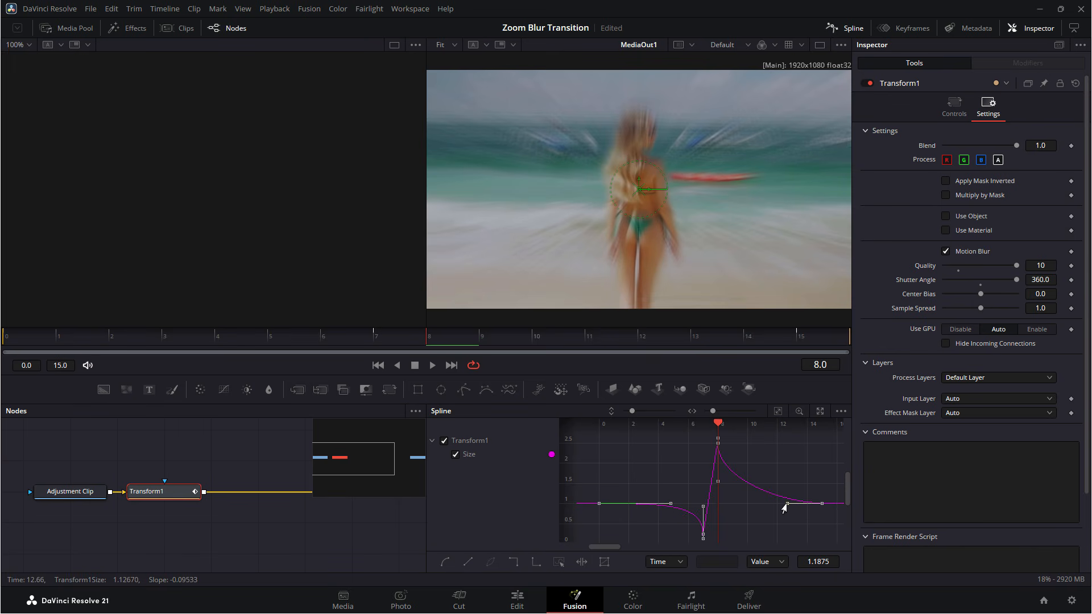
{"action": "left_click_drag", "start_coordinate": [784, 508], "coordinate": [746, 510]}
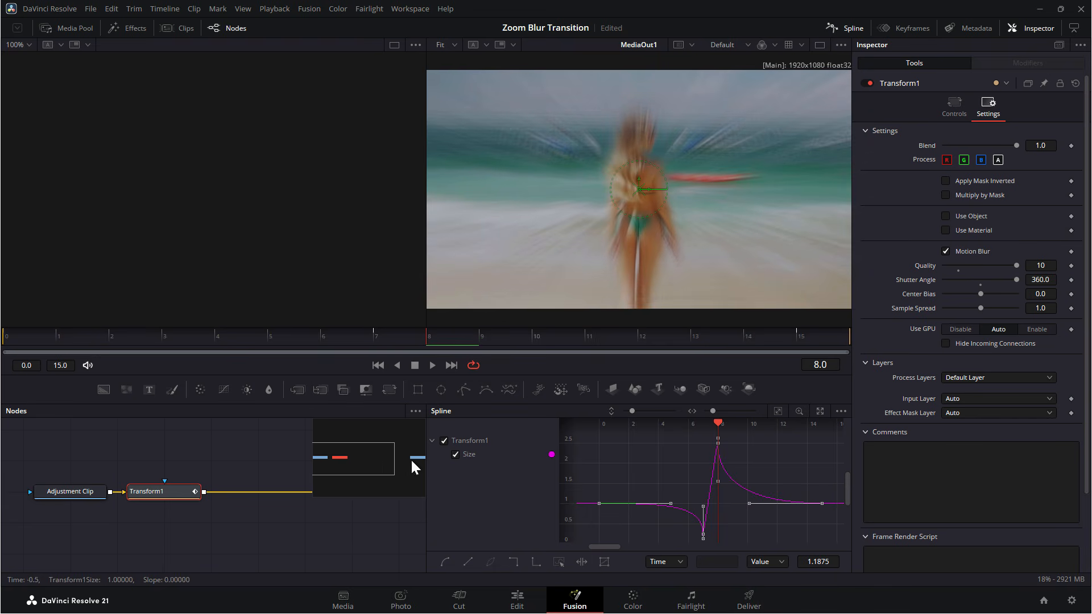
{"action": "left_click", "coordinate": [93, 334]}
{"action": "left_click_drag", "start_coordinate": [93, 332], "coordinate": [394, 352]}
Play back the transition across the first cut on the Edit page timeline.
{"action": "left_click", "coordinate": [519, 602]}
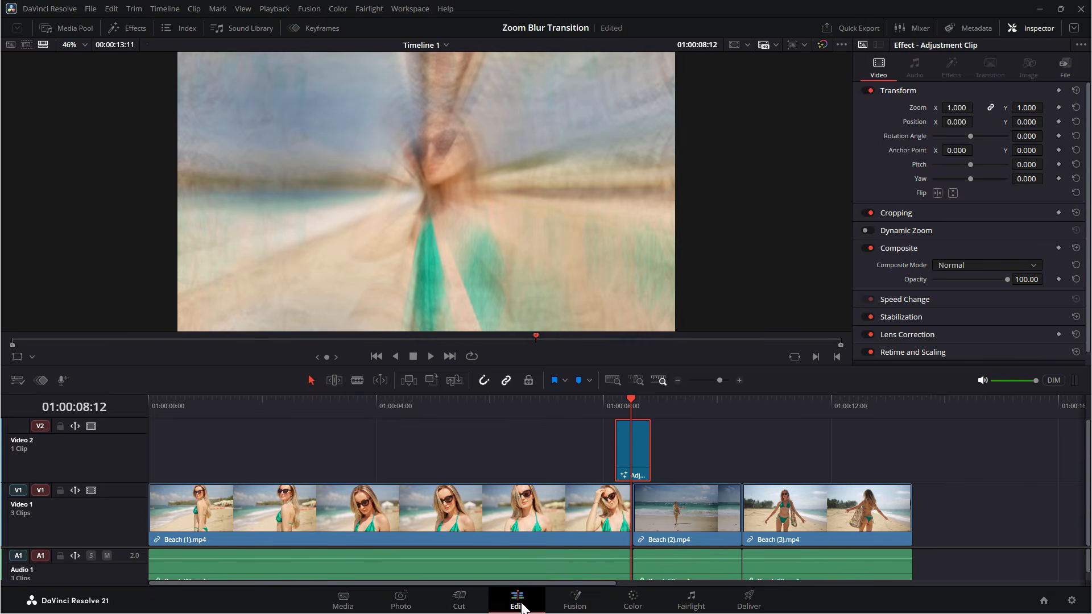
{"action": "left_click", "coordinate": [524, 407]}
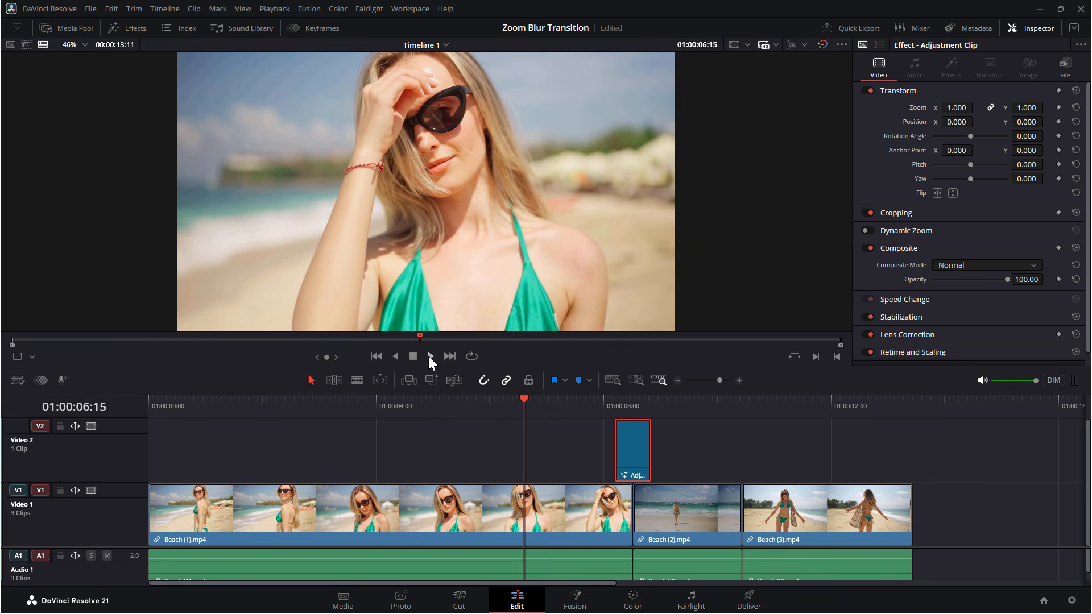
{"action": "left_click", "coordinate": [428, 356]}
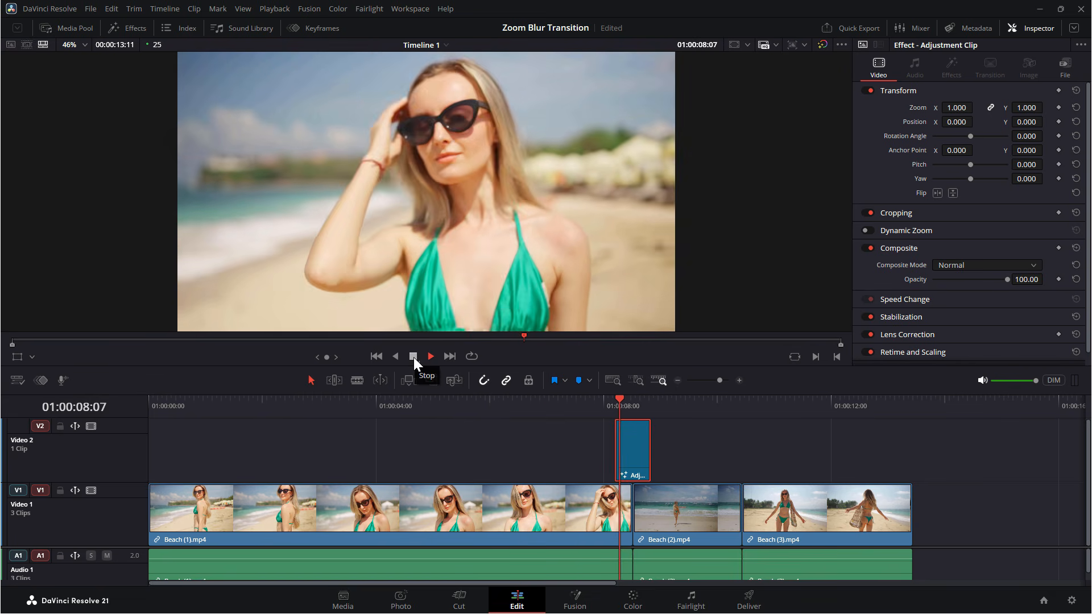
{"action": "left_click", "coordinate": [413, 357]}
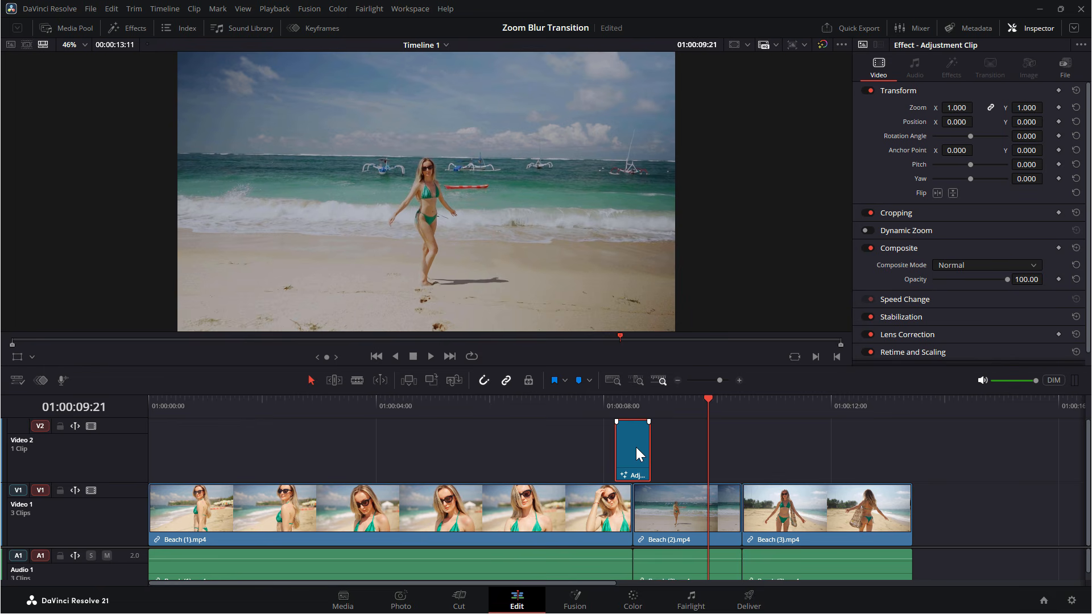
Copy the adjustment clip onto the cut between Beach (2).mp4 and Beach (3).mp4.
{"action": "left_click_drag", "start_coordinate": [636, 448], "coordinate": [741, 454]}
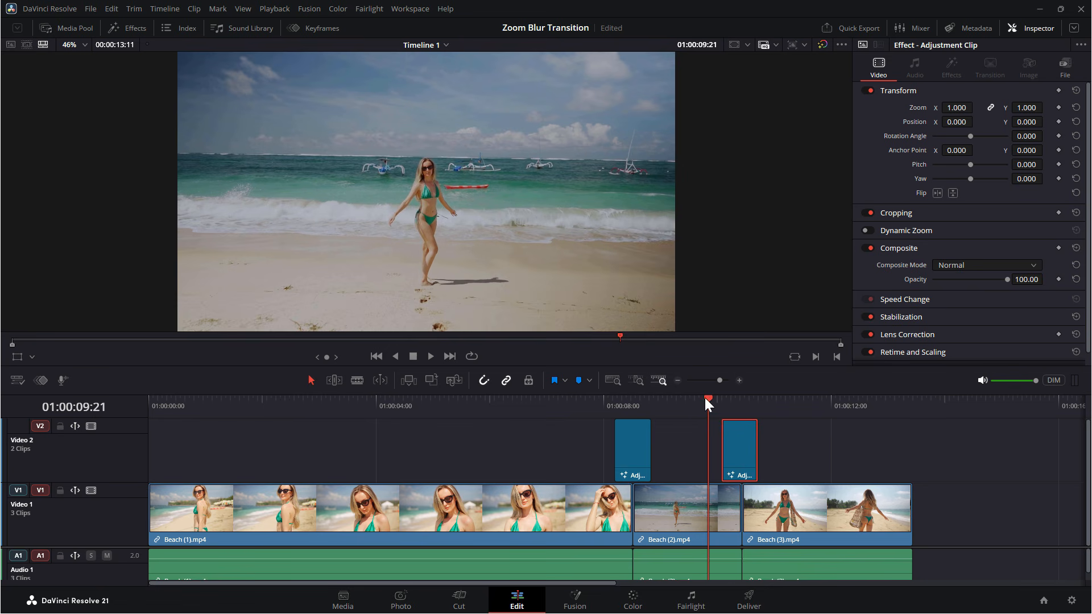
{"action": "left_click_drag", "start_coordinate": [706, 399], "coordinate": [743, 408]}
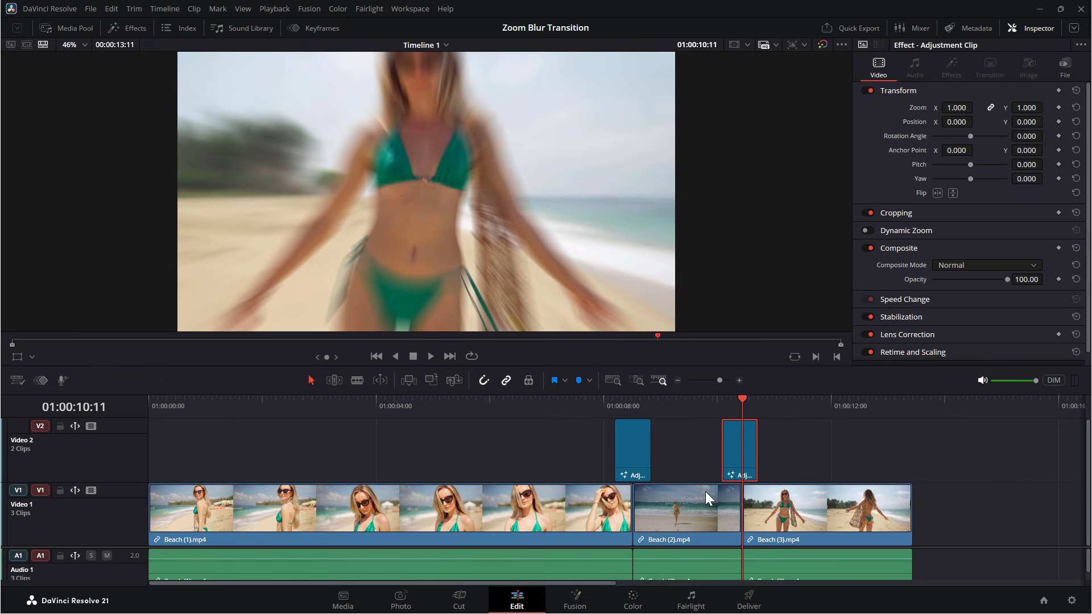
Open the copied adjustment clip in Fusion, show its Size curve in the Spline editor, and scrub through it.
{"action": "left_click", "coordinate": [585, 598]}
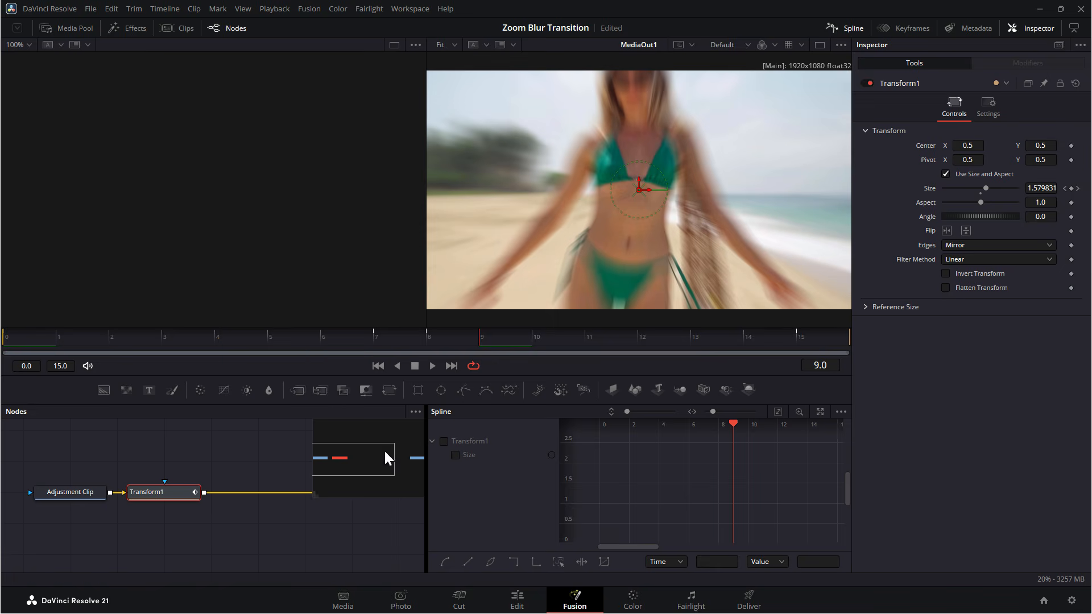
{"action": "left_click", "coordinate": [455, 455]}
{"action": "mouse_move", "coordinate": [355, 339]}
{"action": "left_mouse_down"}
{"action": "mouse_move", "coordinate": [493, 339]}
{"action": "mouse_move", "coordinate": [387, 340]}
{"action": "mouse_move", "coordinate": [442, 340]}
{"action": "mouse_move", "coordinate": [427, 340]}
{"action": "left_mouse_up"}
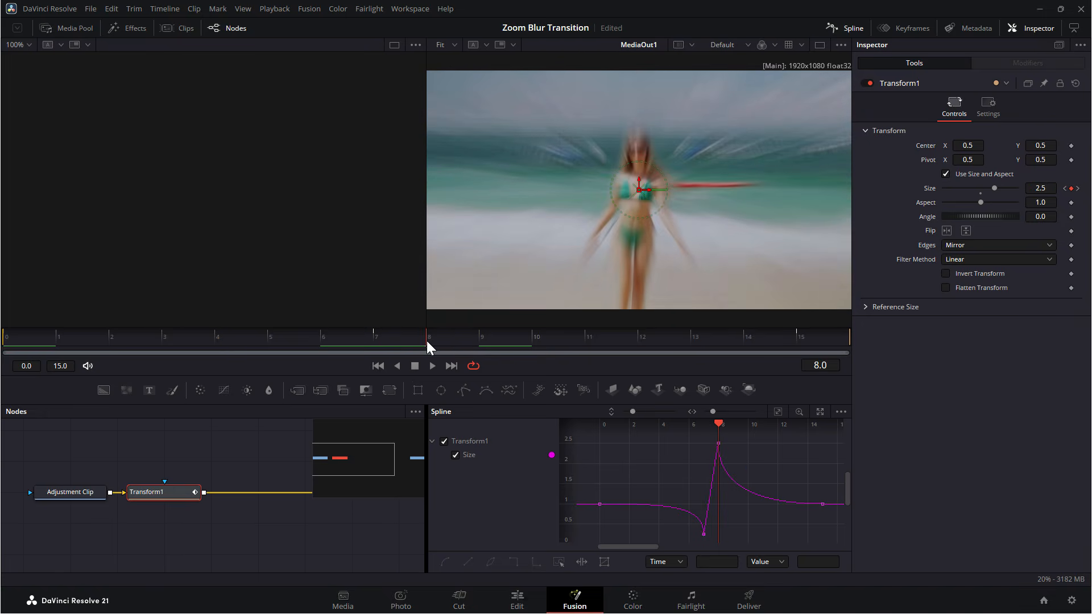
Zoom into the Edit timeline and center the copied adjustment clip over the cut to Beach (3).mp4.
{"action": "left_click", "coordinate": [517, 602]}
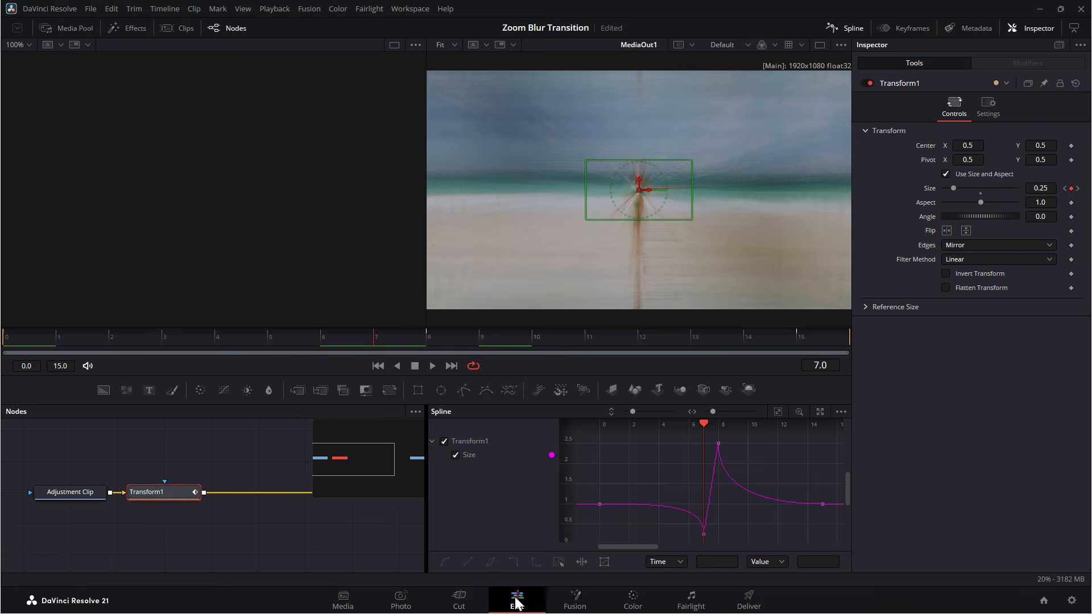
{"action": "scroll", "coordinate": [748, 452], "scroll_direction": "up", "scroll_amount": 5}
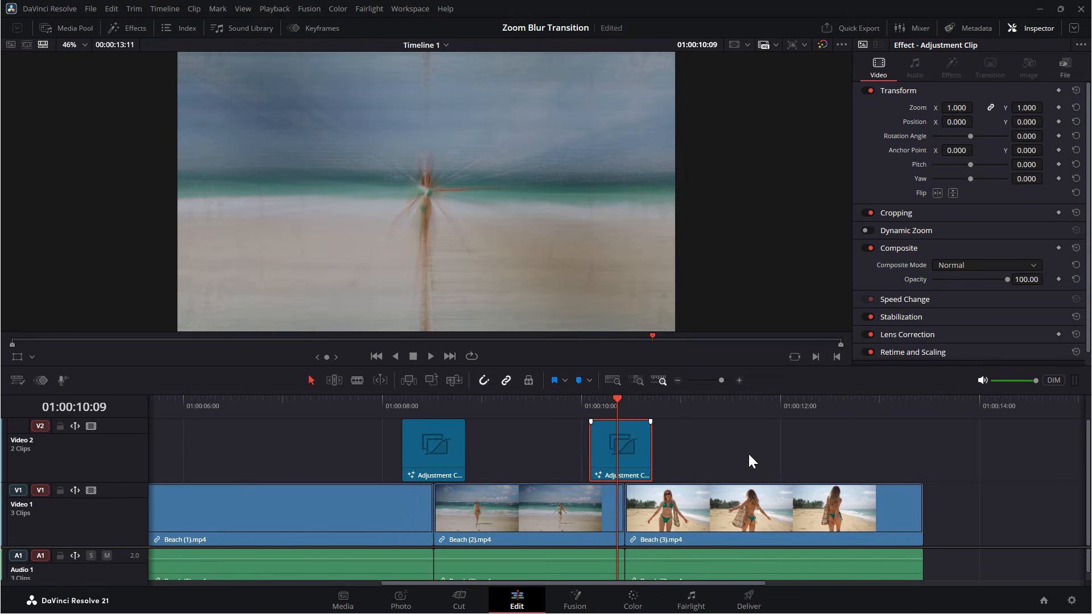
{"action": "left_click_drag", "start_coordinate": [640, 453], "coordinate": [653, 456]}
In Fusion, set the copied Transform's Size to 2.5 at frame 7.
{"action": "left_click", "coordinate": [579, 604]}
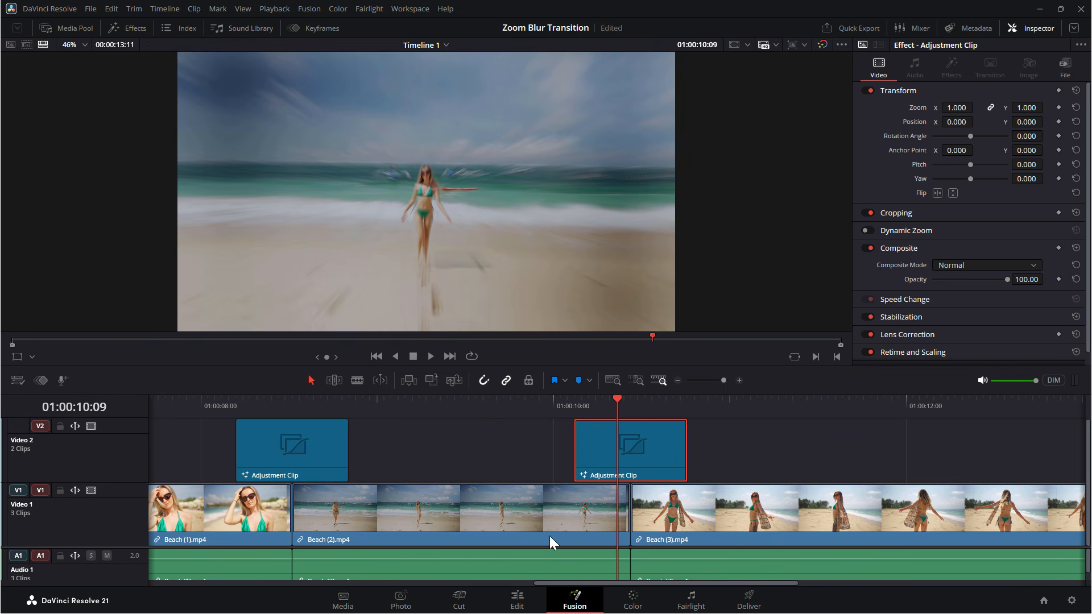
{"action": "left_click_drag", "start_coordinate": [292, 336], "coordinate": [416, 335]}
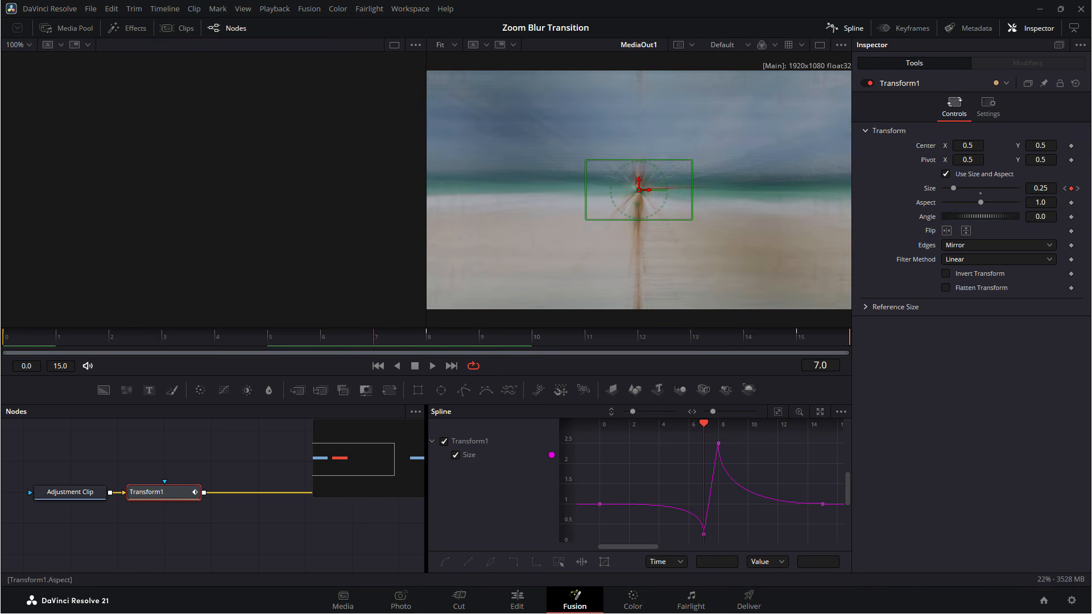
{"action": "left_click", "coordinate": [1044, 187]}
{"action": "key", "text": "ctrl+a"}
{"action": "type", "text": "2.5"}
{"action": "key", "text": "Tab"}
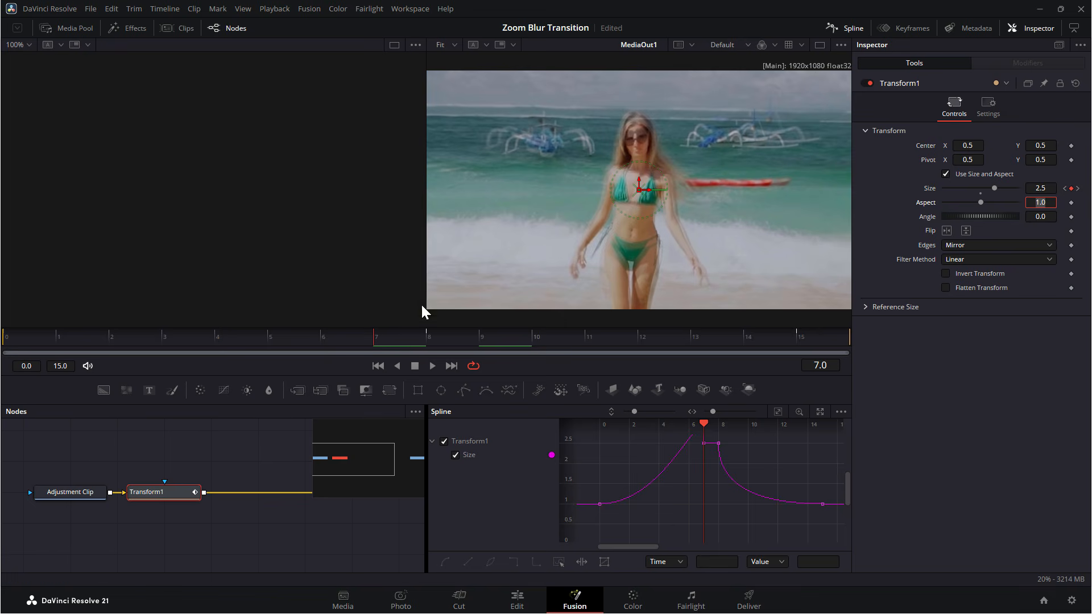
Set the Transform's Size to 0.25 at frame 8.
{"action": "left_click", "coordinate": [435, 335]}
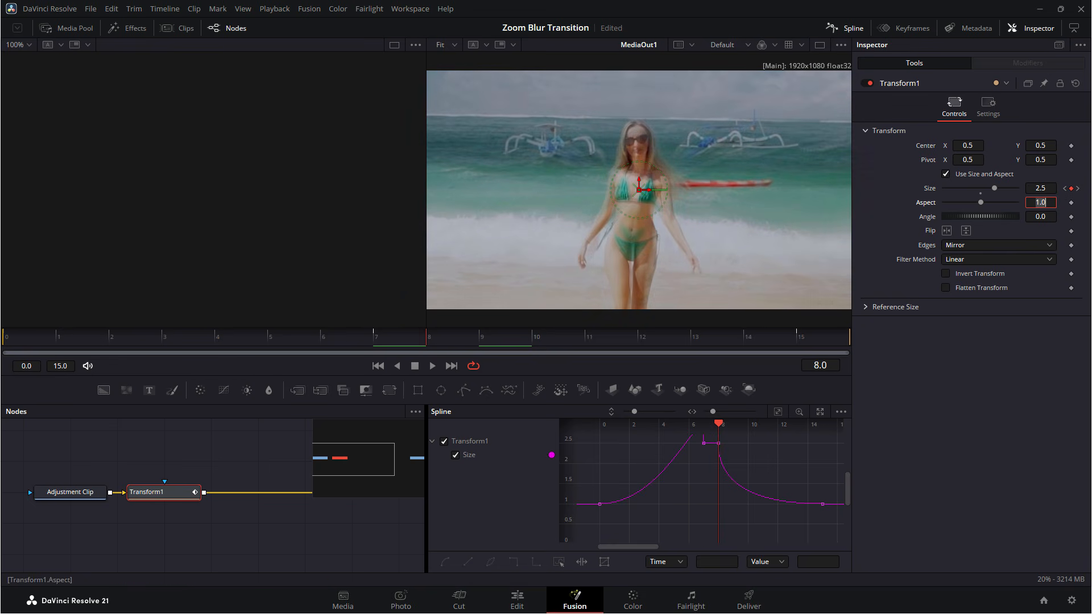
{"action": "left_click_drag", "start_coordinate": [1041, 188], "coordinate": [1033, 188]}
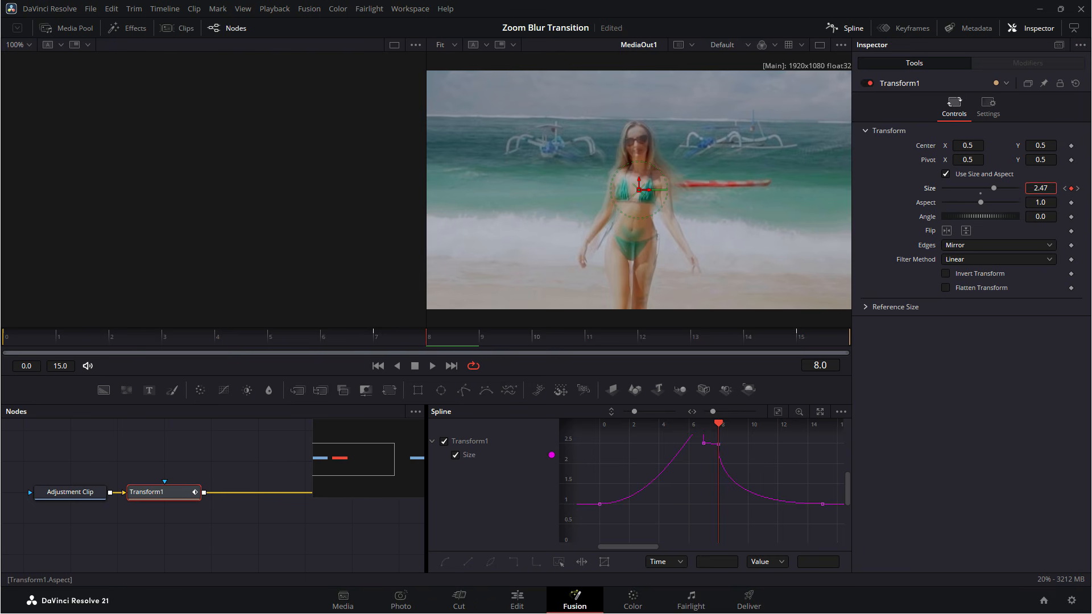
{"action": "key", "text": "BackSpace"}
{"action": "key", "text": "BackSpace"}
{"action": "key", "text": "BackSpace"}
{"action": "key", "text": "BackSpace"}
{"action": "type", "text": "0.25"}
{"action": "key", "text": "Tab"}
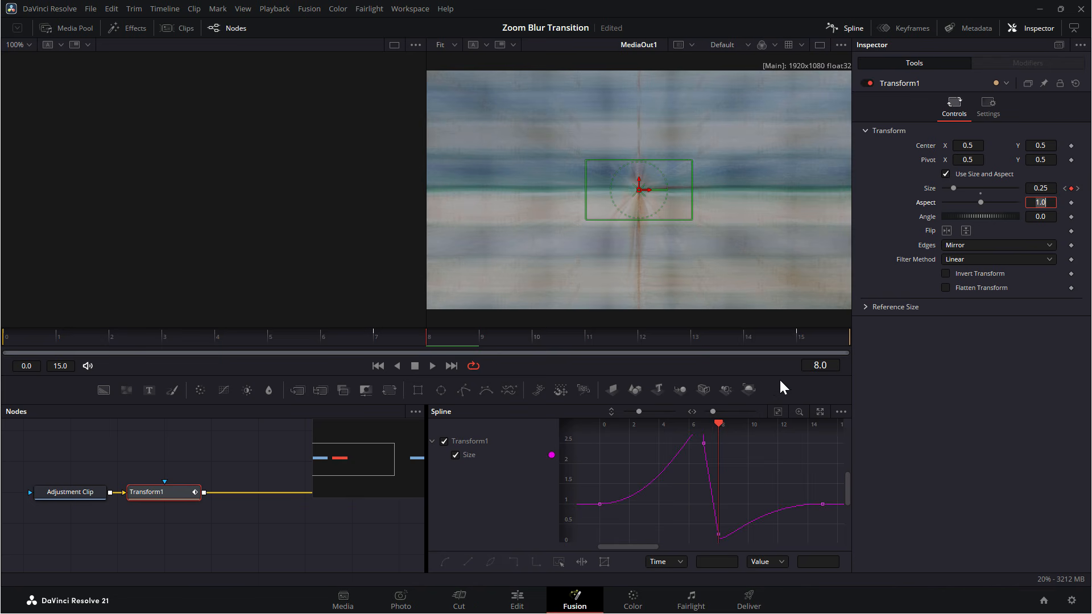
Fit the Size curve to view, select all keyframes, and reshape the peak keyframe's handle to sharpen the drop into the cut.
{"action": "left_click", "coordinate": [778, 410]}
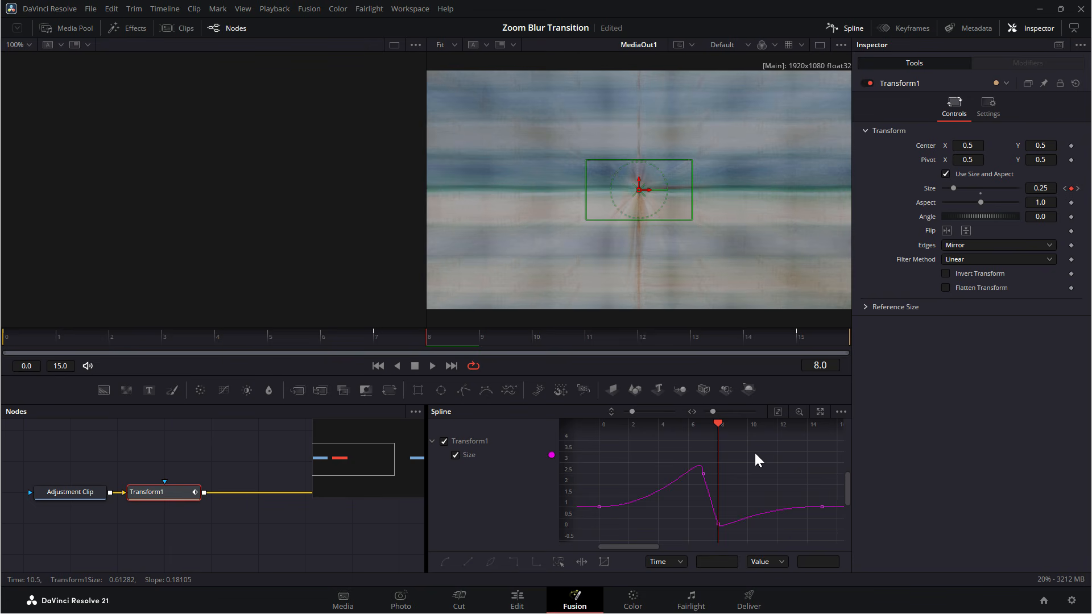
{"action": "key", "text": "ctrl+a"}
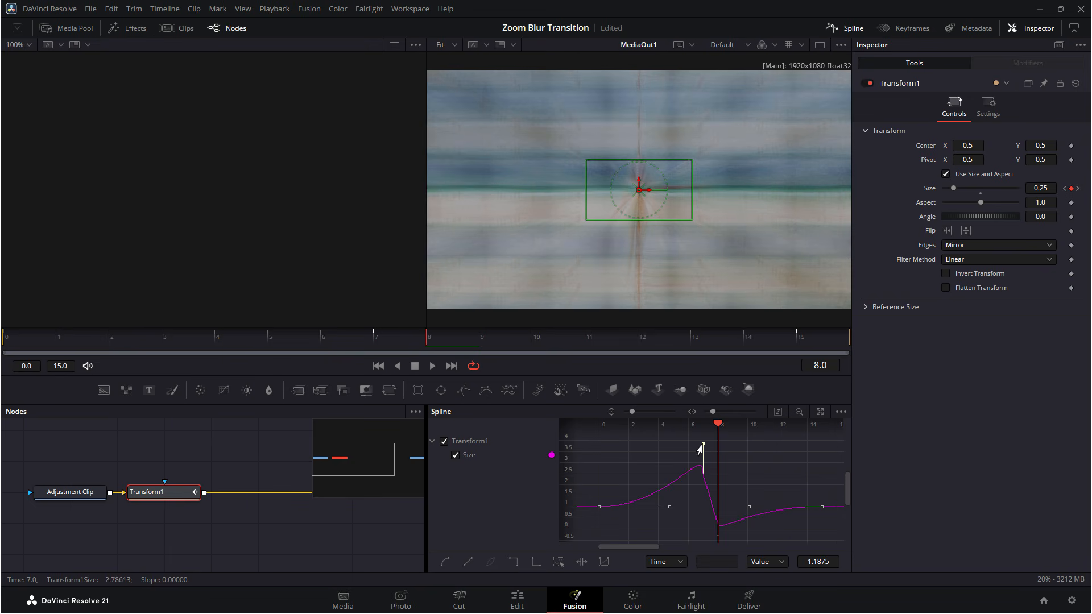
{"action": "left_click_drag", "start_coordinate": [700, 448], "coordinate": [718, 508]}
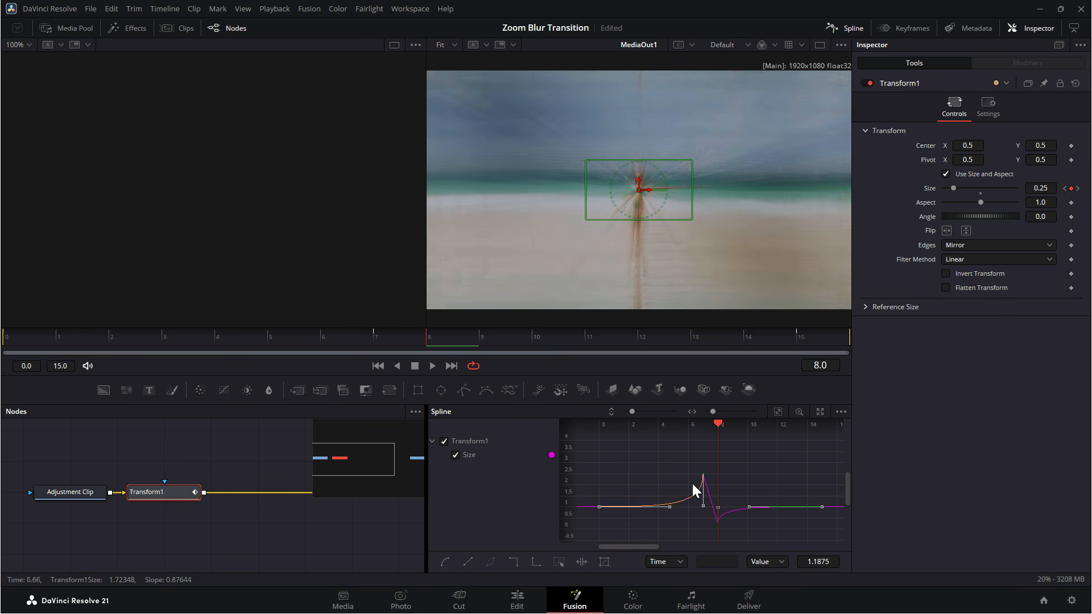
{"action": "mouse_move", "coordinate": [670, 428]}
{"action": "left_mouse_down"}
{"action": "mouse_move", "coordinate": [700, 429]}
{"action": "mouse_move", "coordinate": [659, 430]}
{"action": "left_mouse_up"}
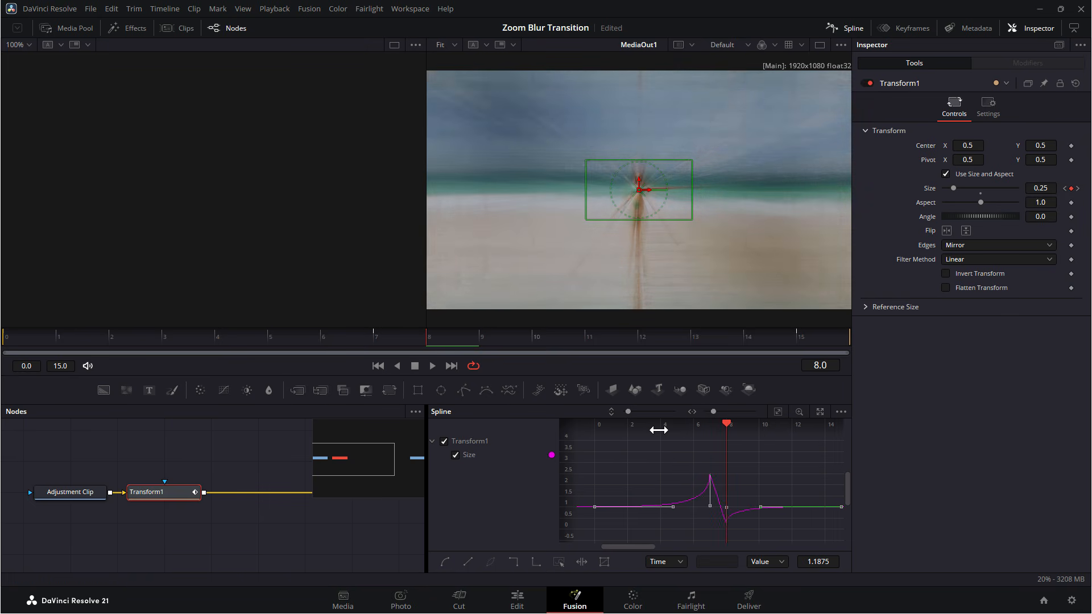
Scrub through the new transition and play it back on the Edit page.
{"action": "left_click_drag", "start_coordinate": [259, 337], "coordinate": [467, 337]}
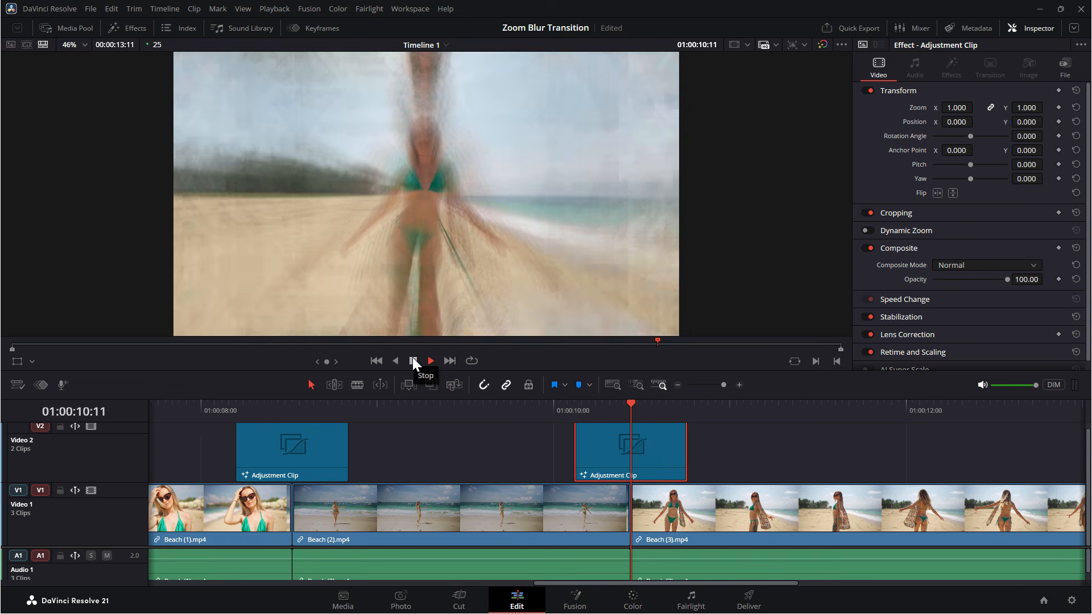
{"action": "left_click", "coordinate": [412, 359]}
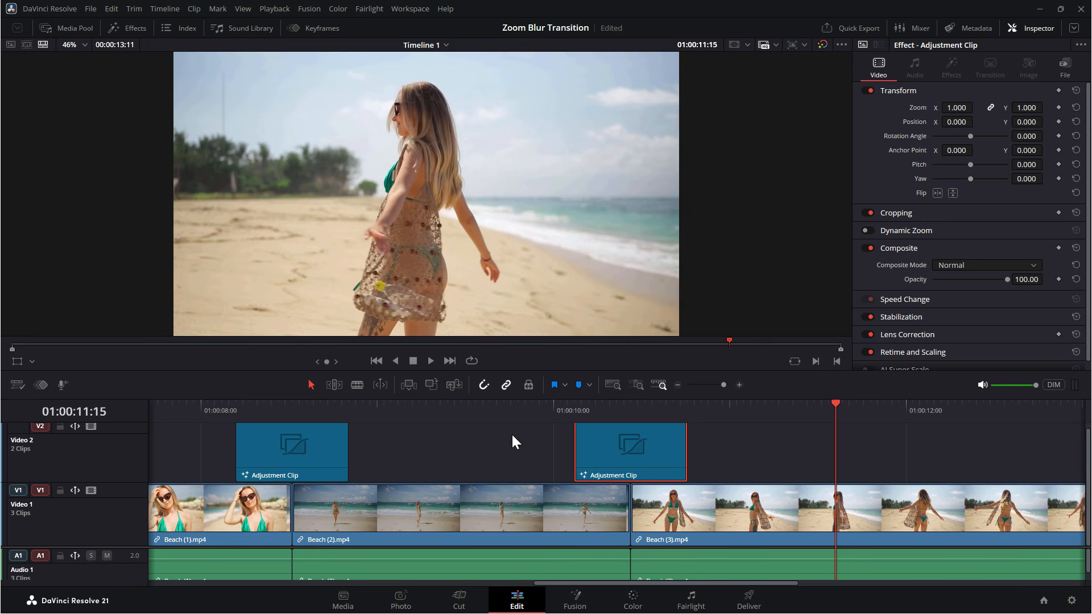